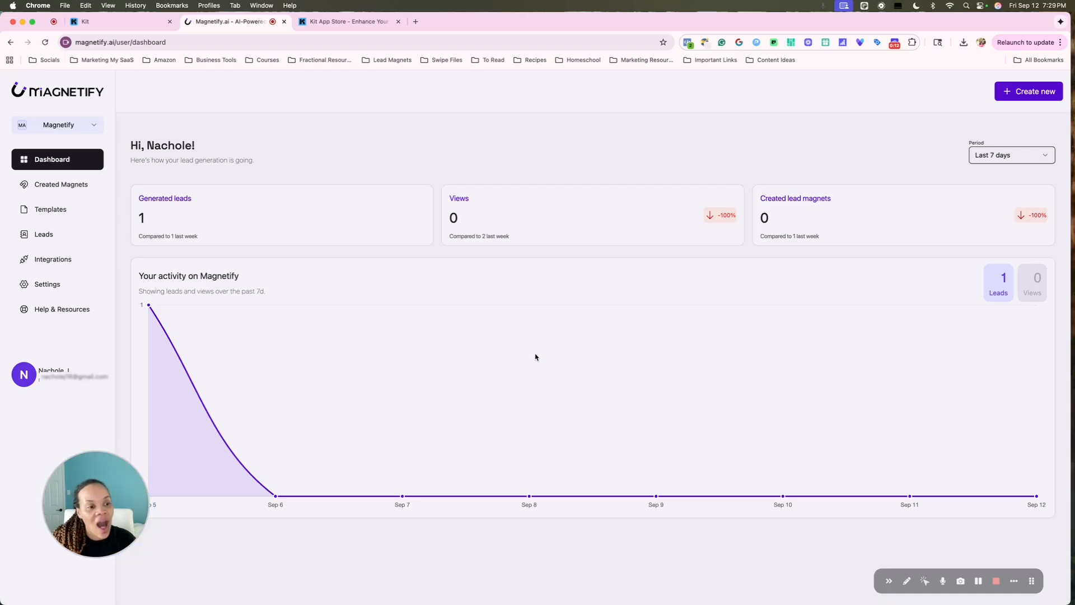
Step: Open the integrations page in Magnetify, and in the Kit App Store filter the apps by Lead Capture
left_click(63, 260)
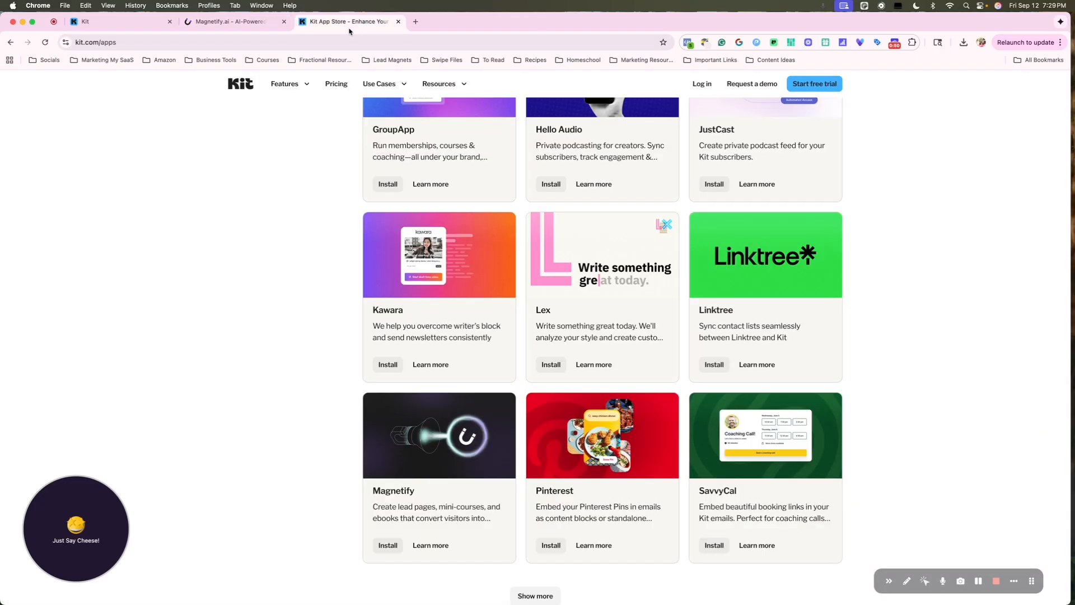
left_click(349, 27)
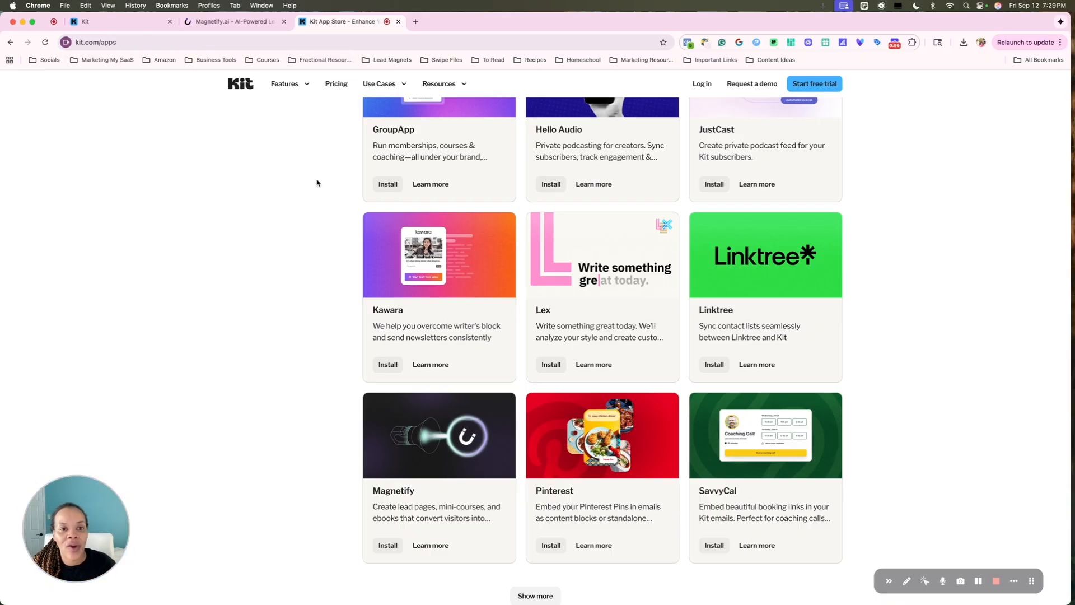
scroll(316, 183, "up", 15)
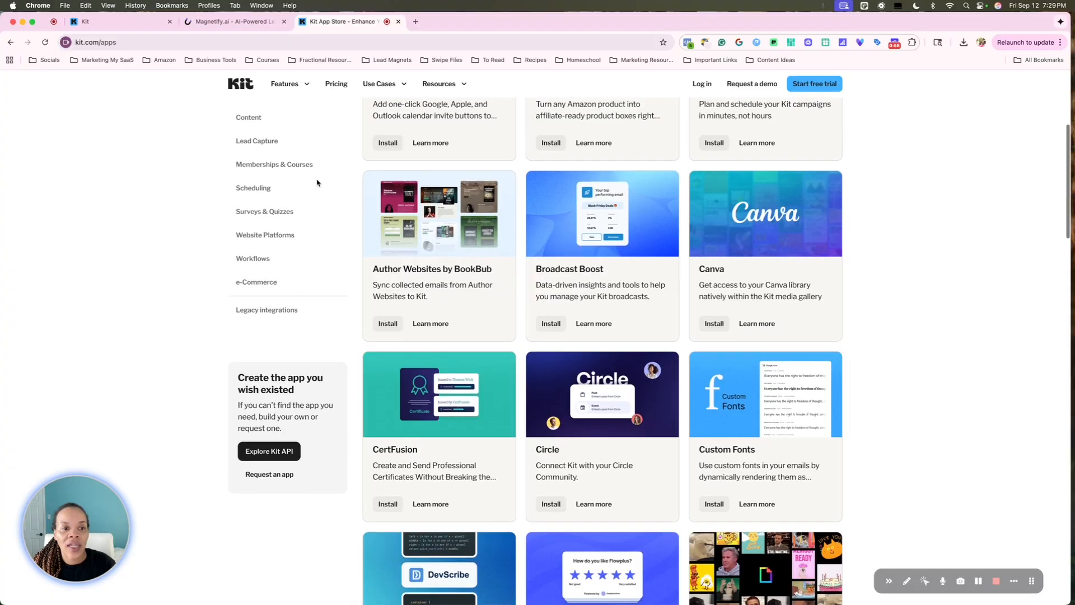
scroll(318, 183, "up", 3)
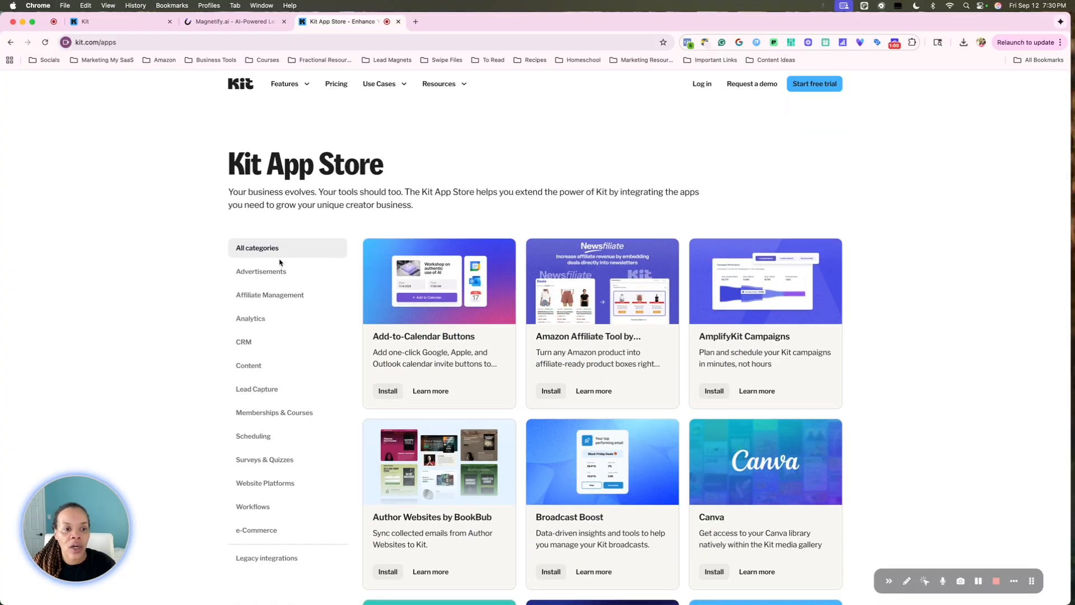
scroll(270, 249, "down", 15)
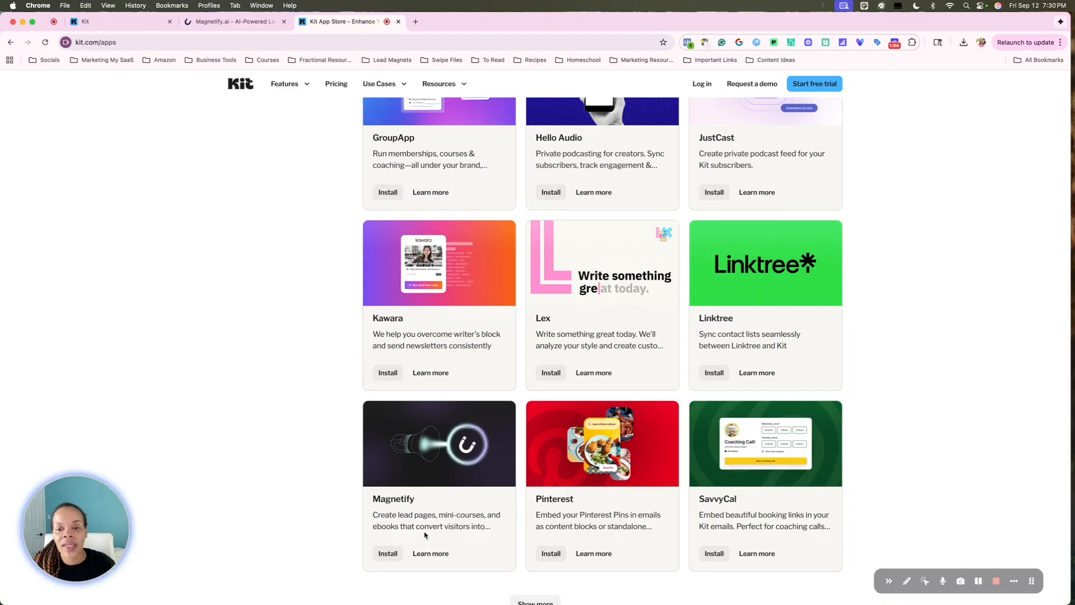
scroll(285, 376, "up", 15)
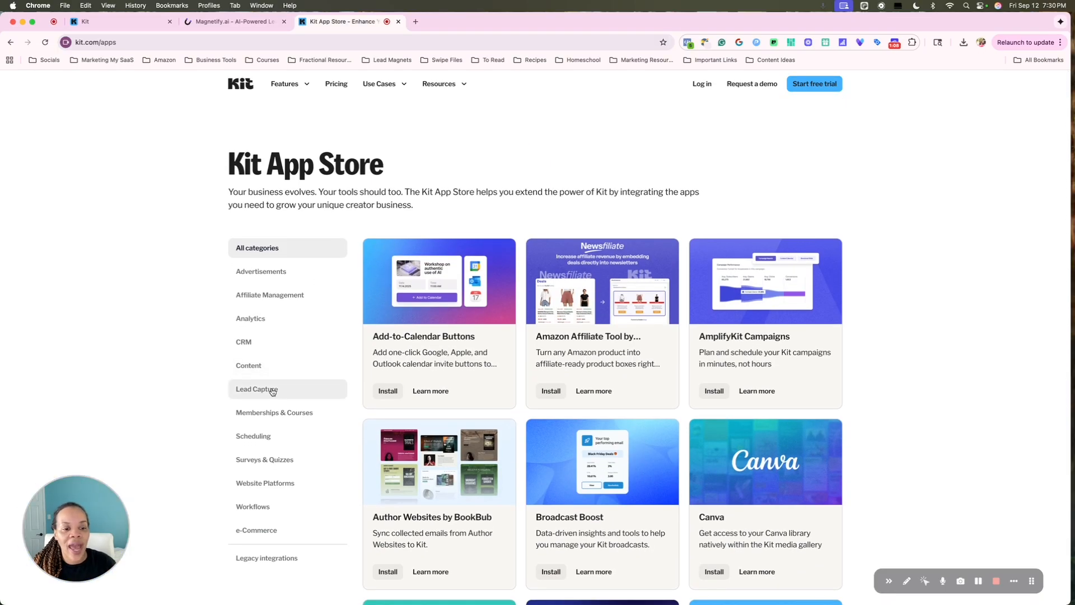
left_click(272, 392)
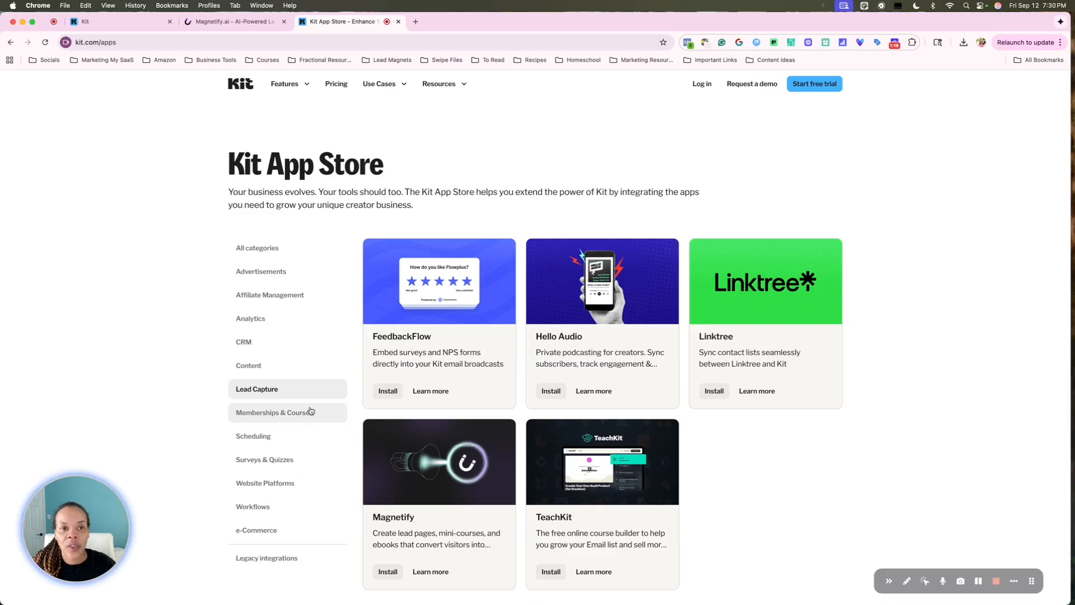
Step: Return to Magnetify, disconnect the existing Kit integration and start a new connection to Kit for the Magnetify workspace
left_click(224, 22)
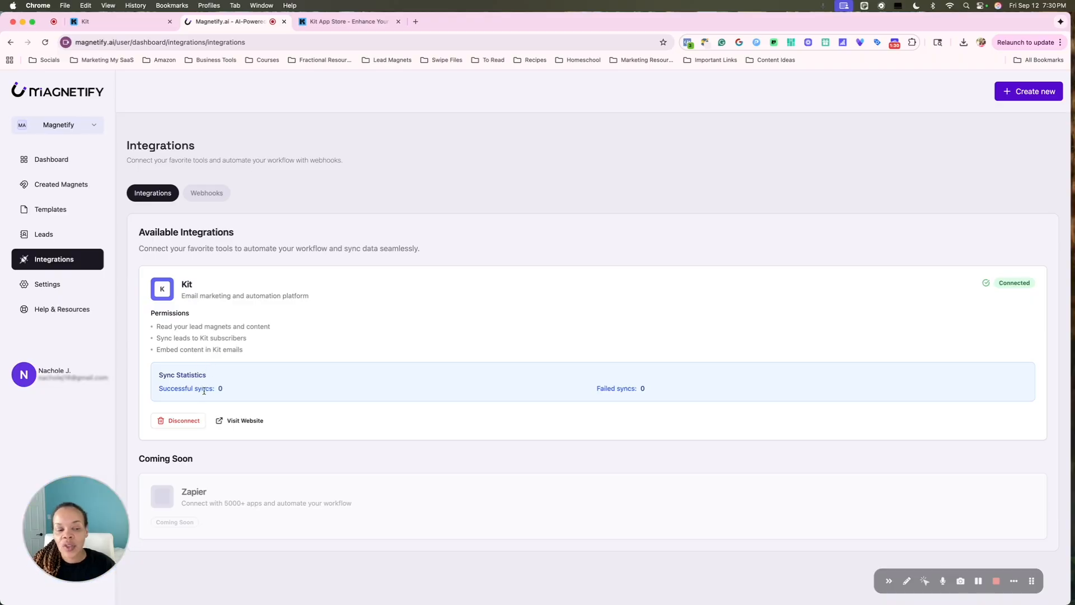
left_click(183, 421)
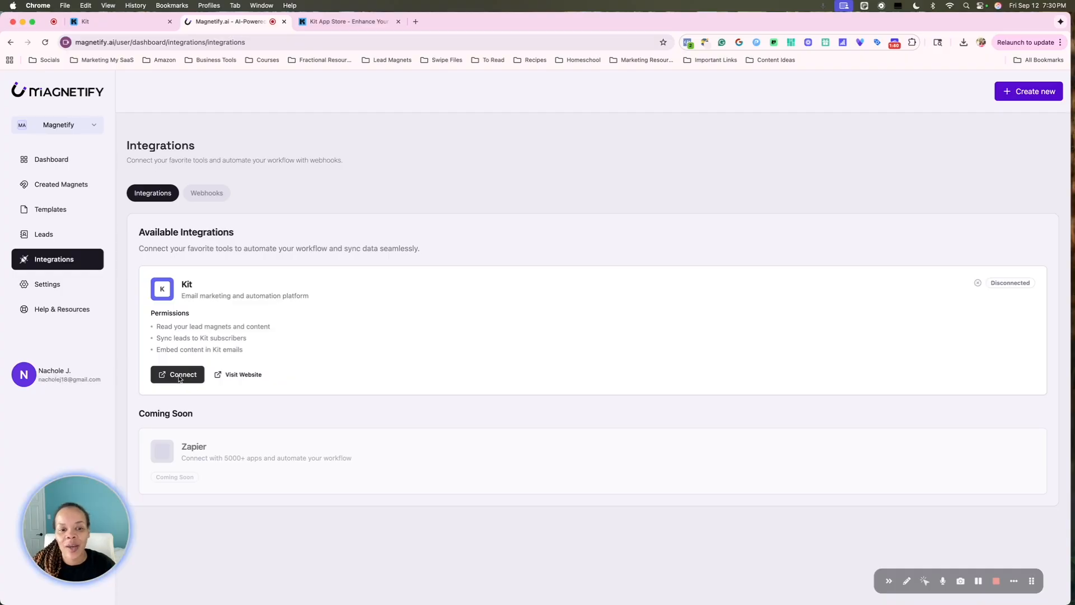
left_click(178, 376)
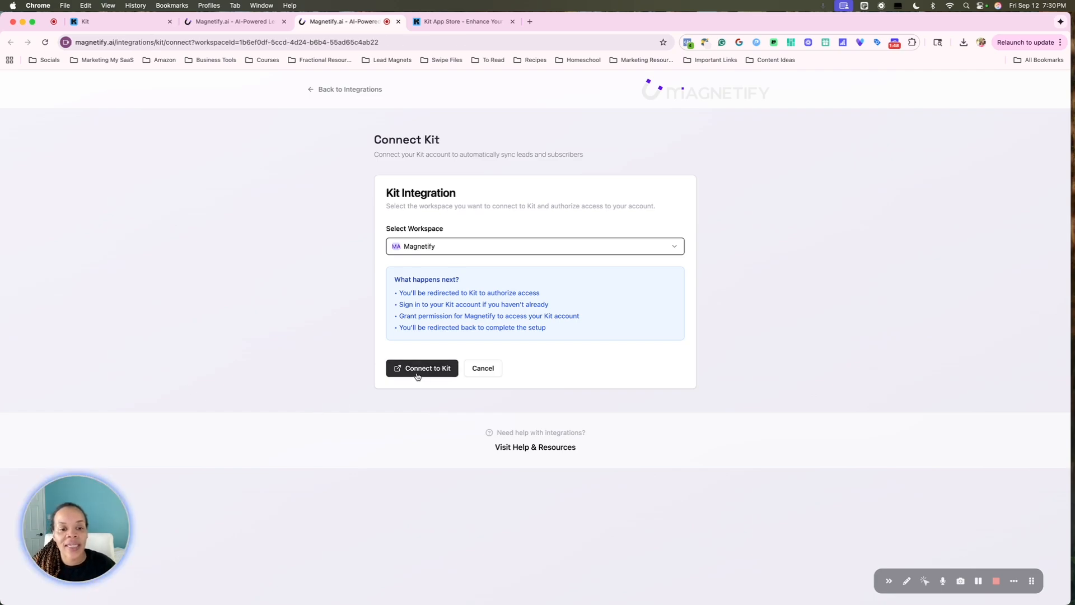
left_click(436, 247)
left_click(442, 248)
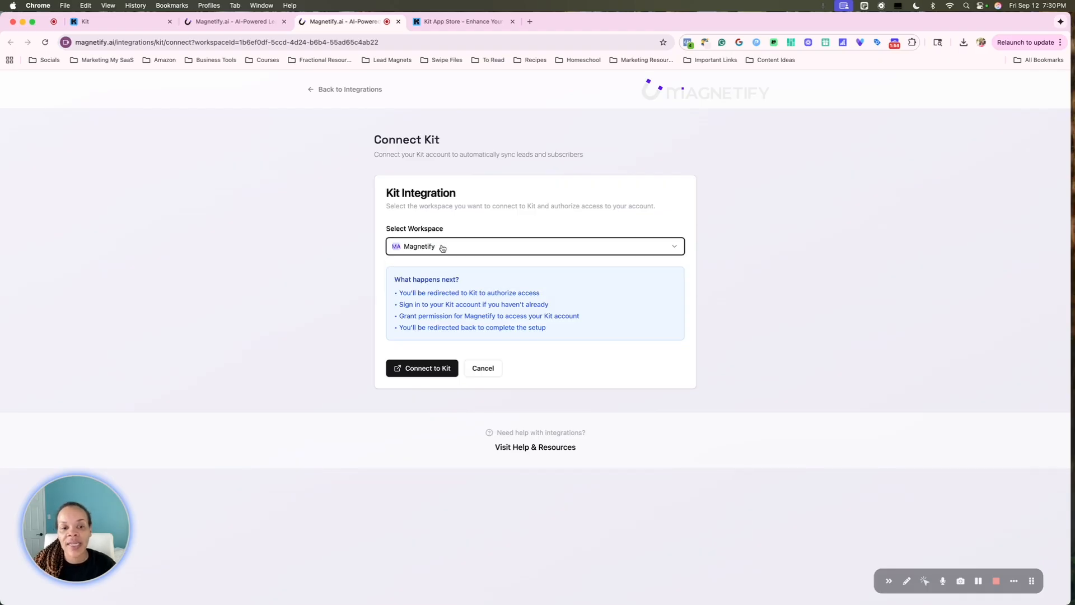
left_click(429, 371)
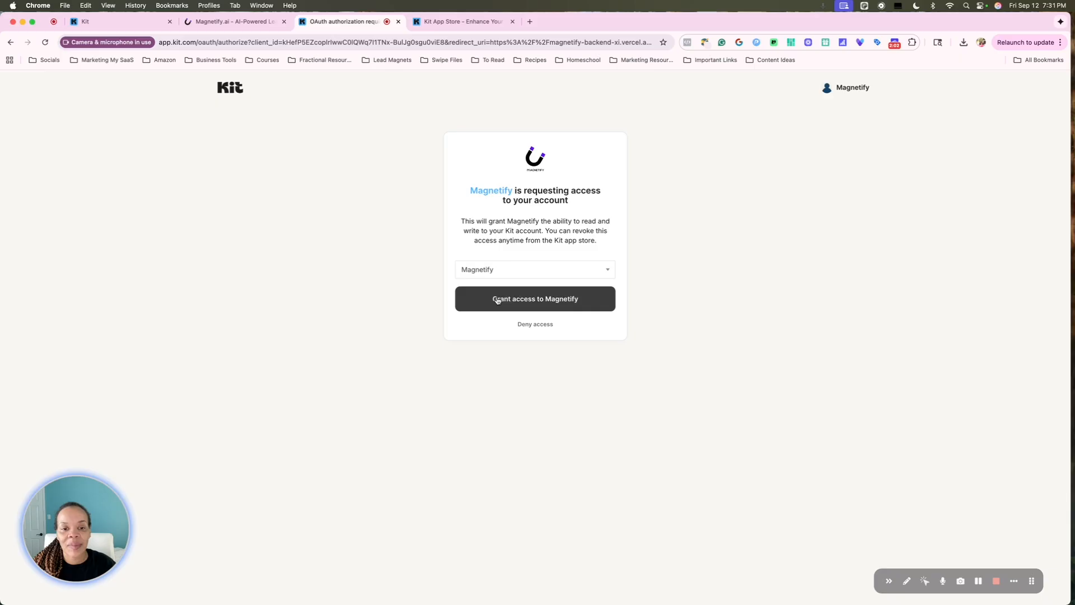
Step: Grant Magnetify access to the Magnetify account in Kit and continue to the integrations page
left_click(571, 269)
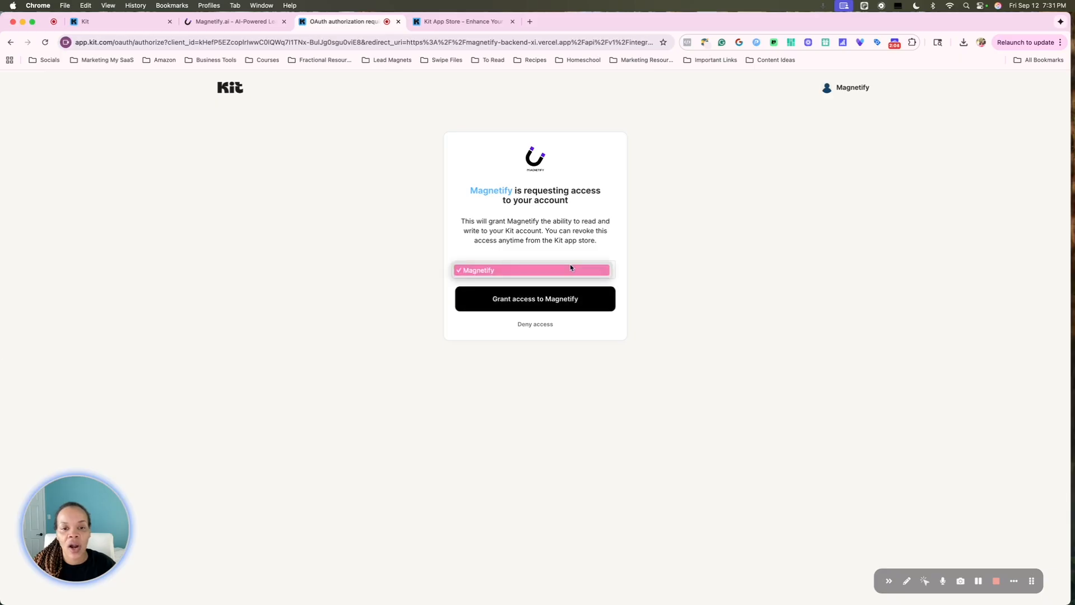
left_click(570, 269)
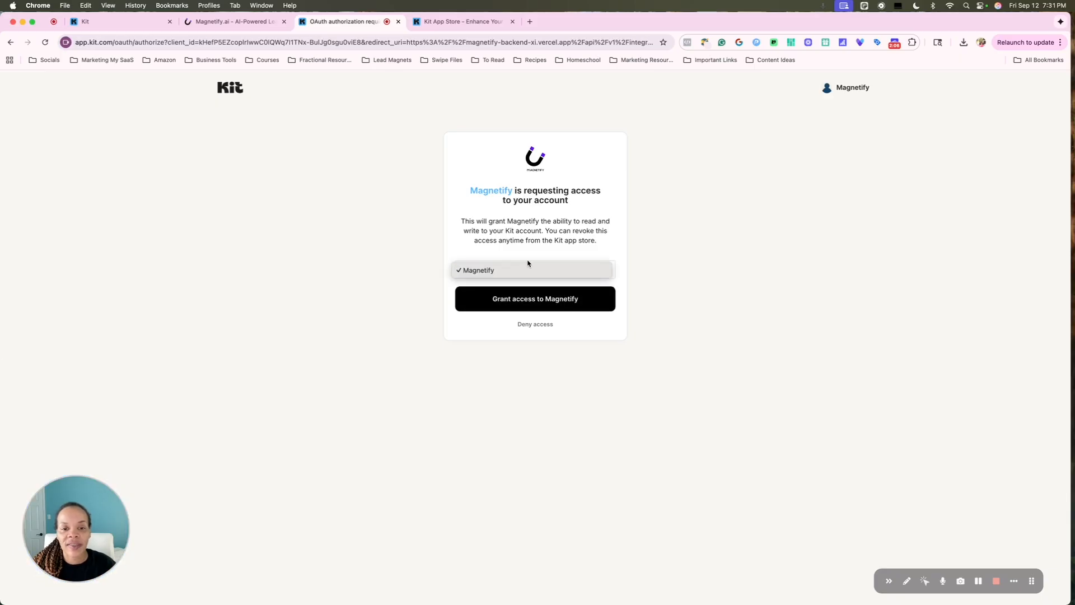
left_click(517, 272)
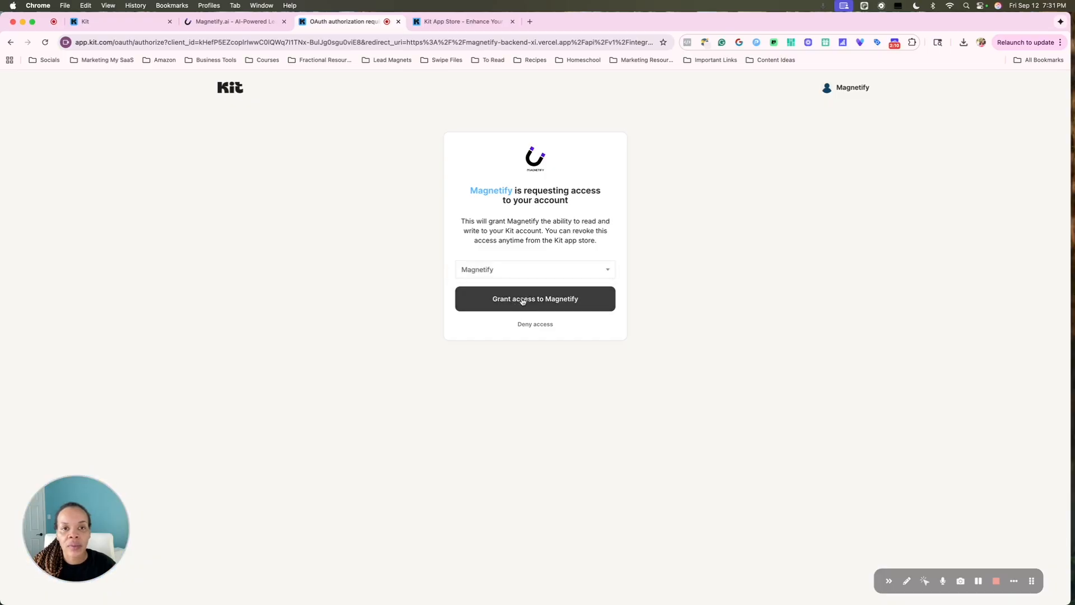
left_click(522, 301)
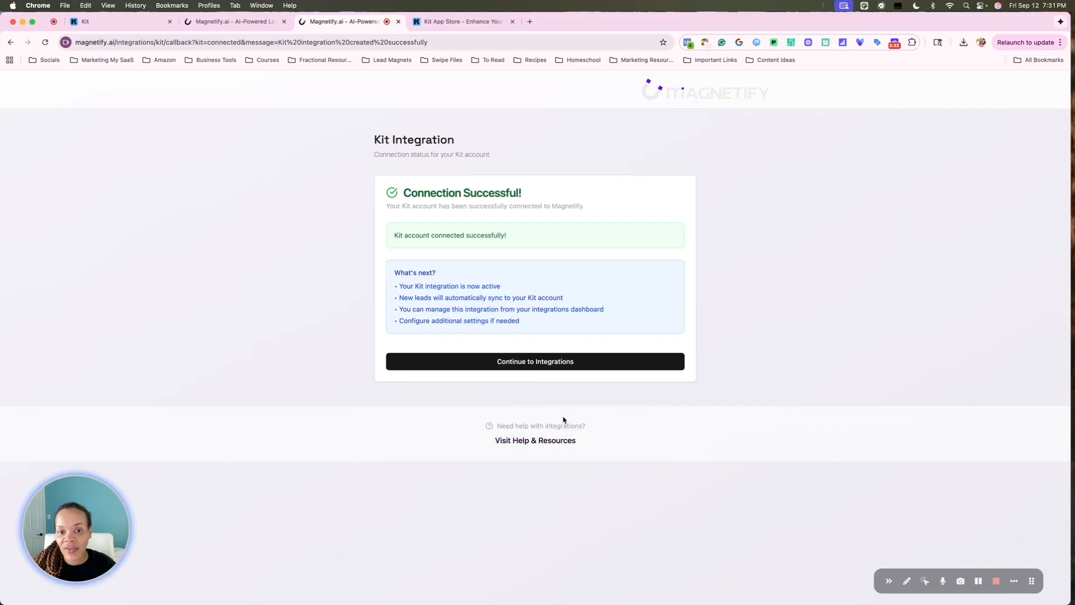
left_click(500, 363)
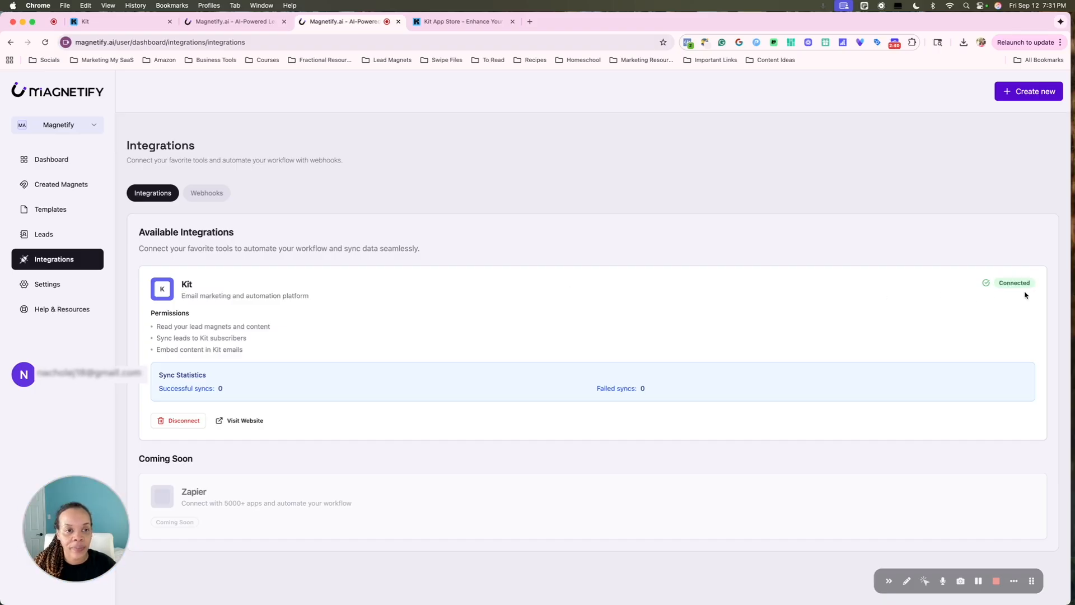
Step: Switch to the Kit account and open its Apps directory from the dashboard
left_click(226, 21)
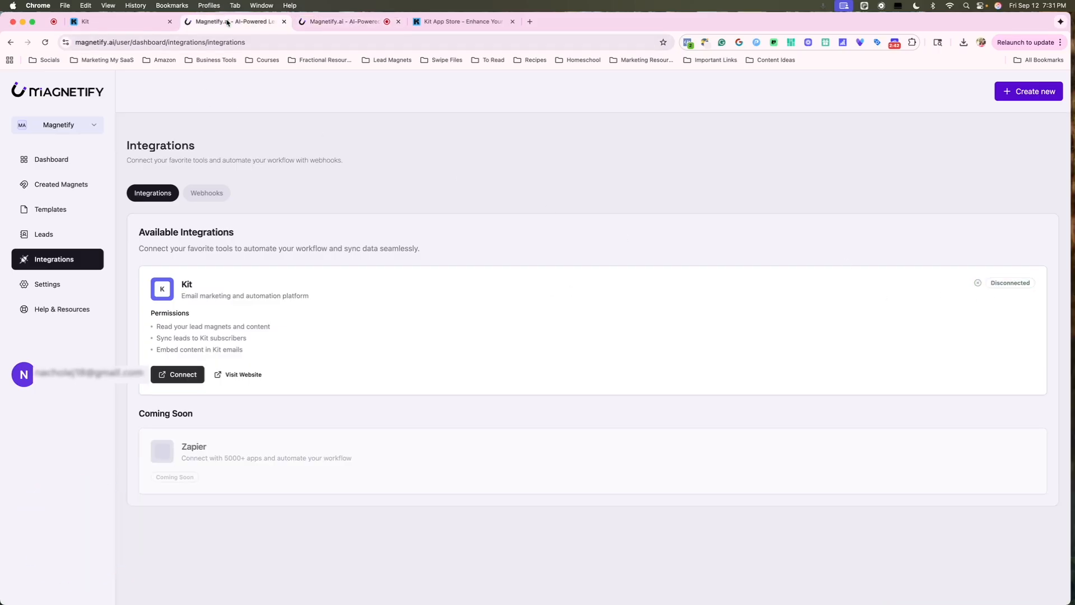
left_click(89, 25)
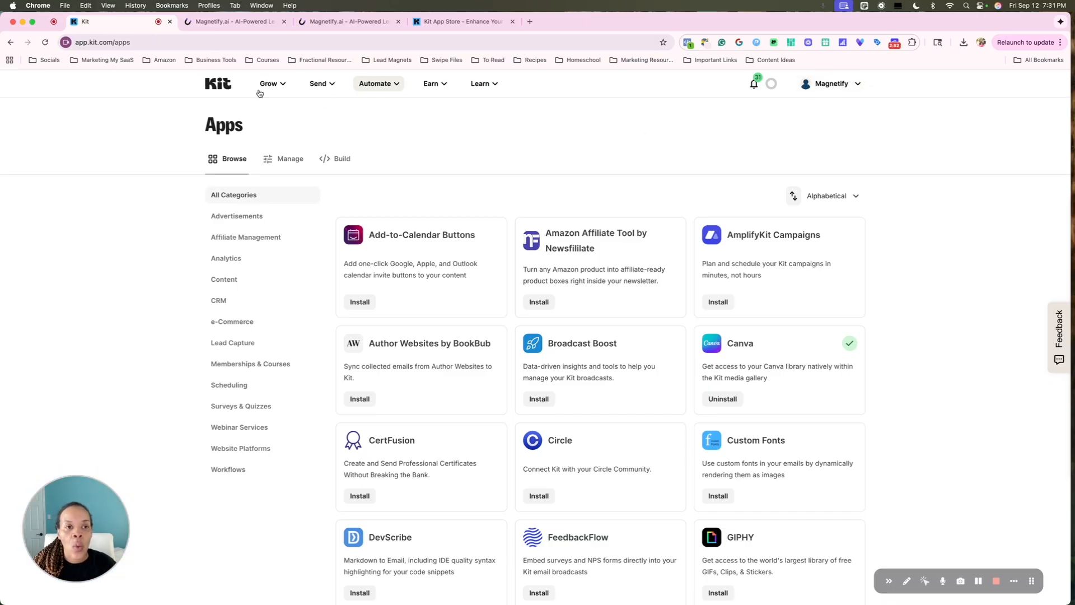
left_click(214, 84)
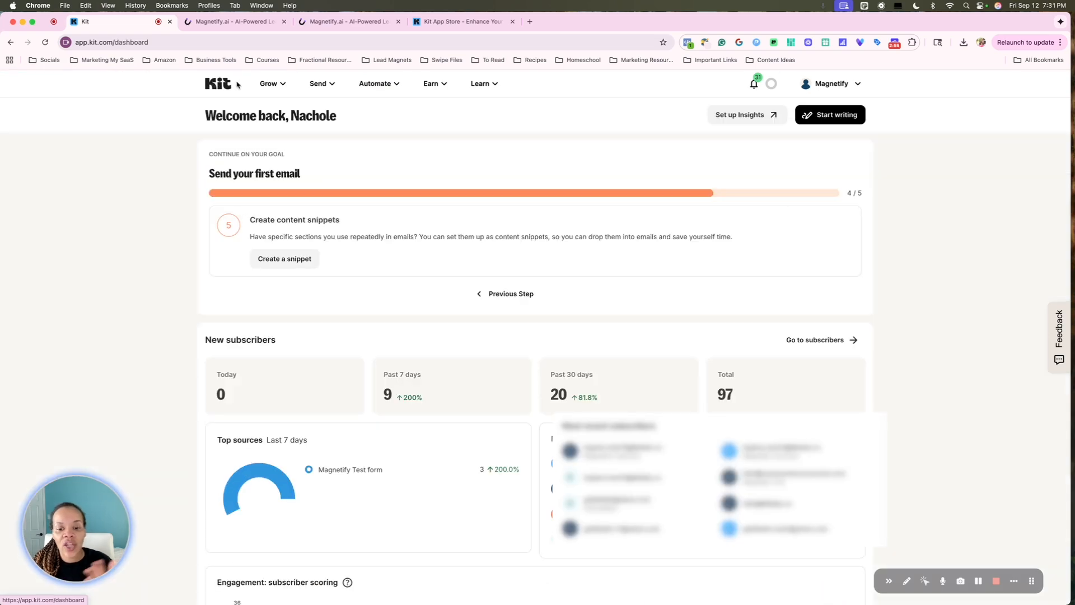
left_click(375, 85)
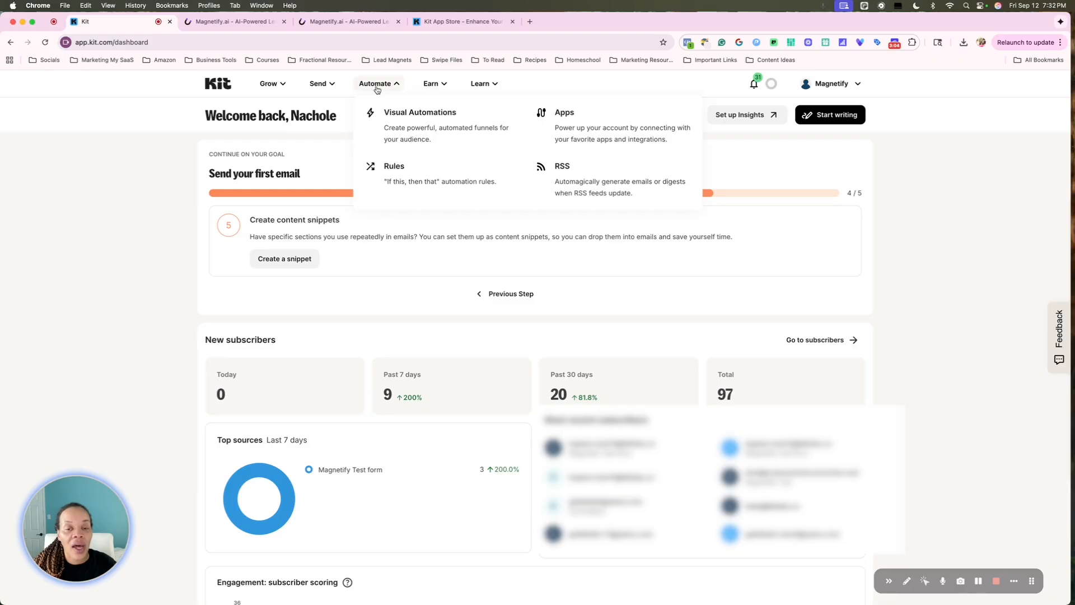
left_click(583, 120)
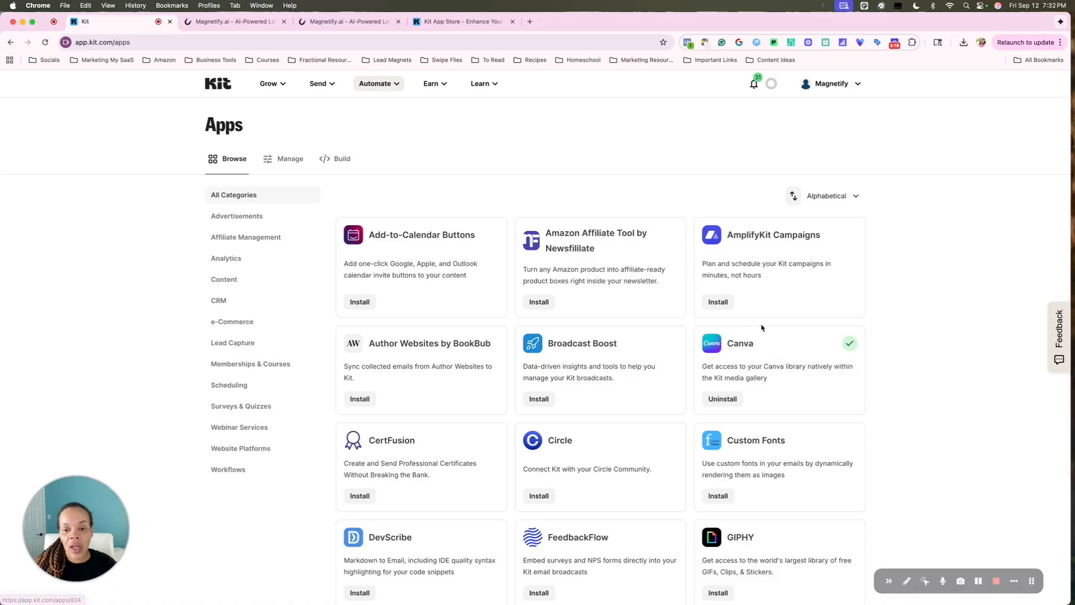
Step: Install the Magnetify app from Kit's Lead Capture category, authorize Kit's access to the Magnetify account and stay on Kit
scroll(762, 329, "down", 5)
scroll(762, 328, "down", 8)
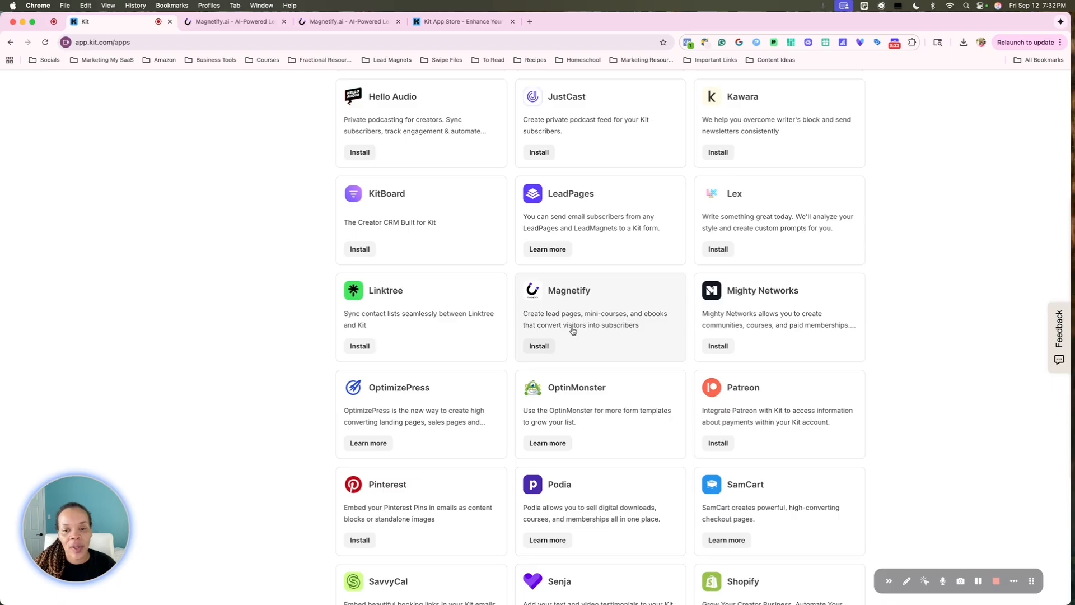
scroll(569, 246, "up", 4)
scroll(571, 235, "up", 10)
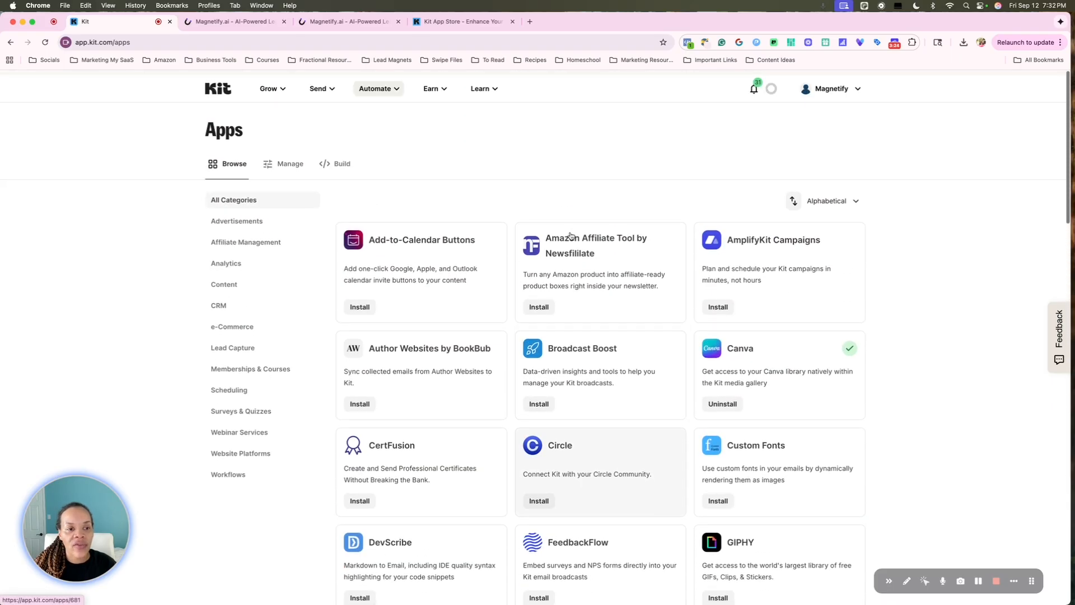
left_click(229, 345)
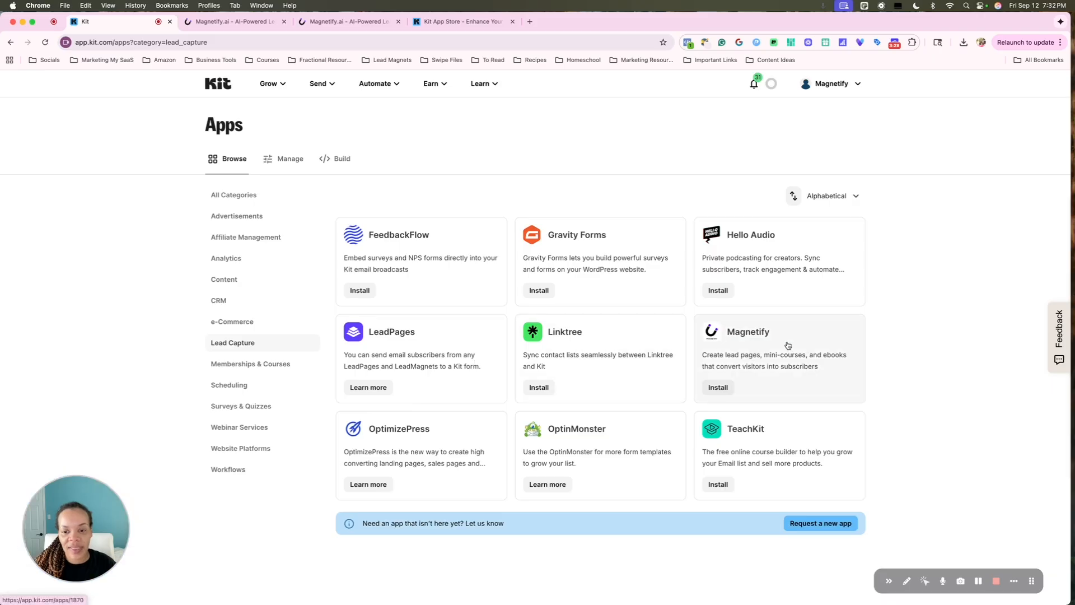
left_click(718, 387)
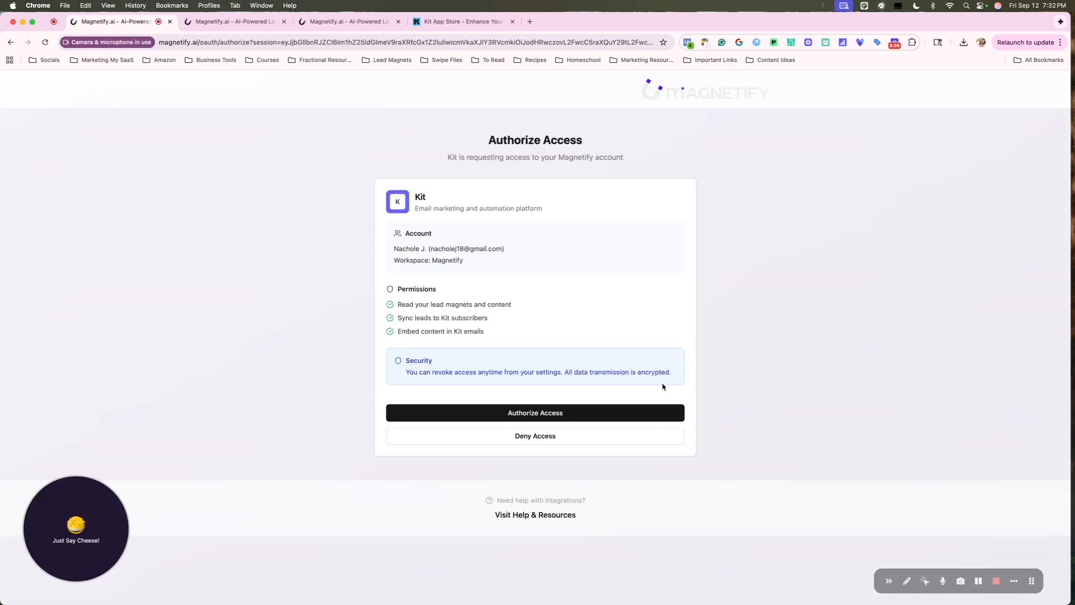
left_click(596, 419)
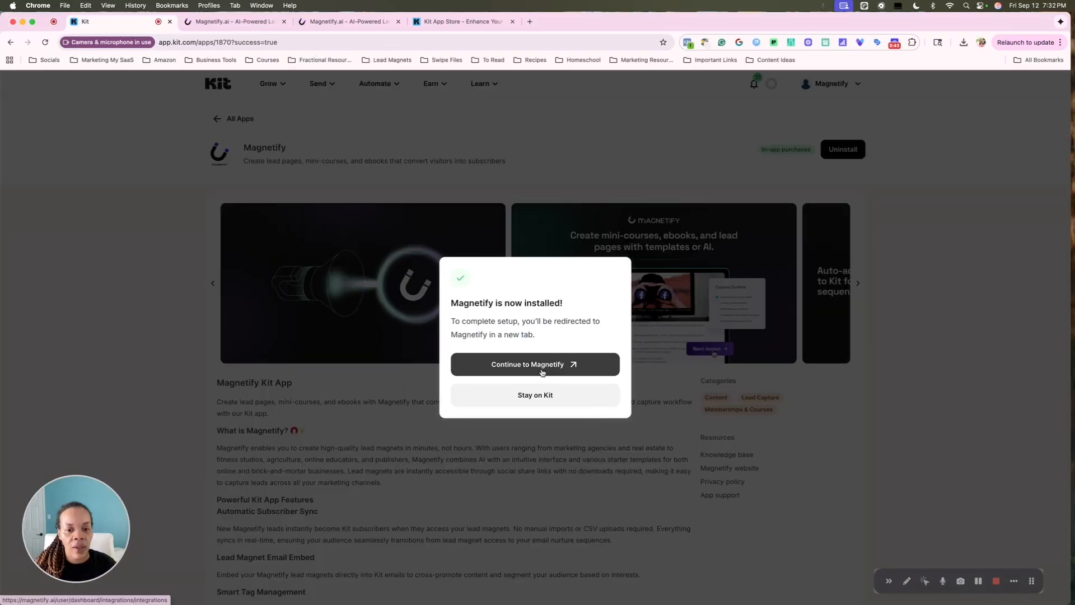
left_click(551, 397)
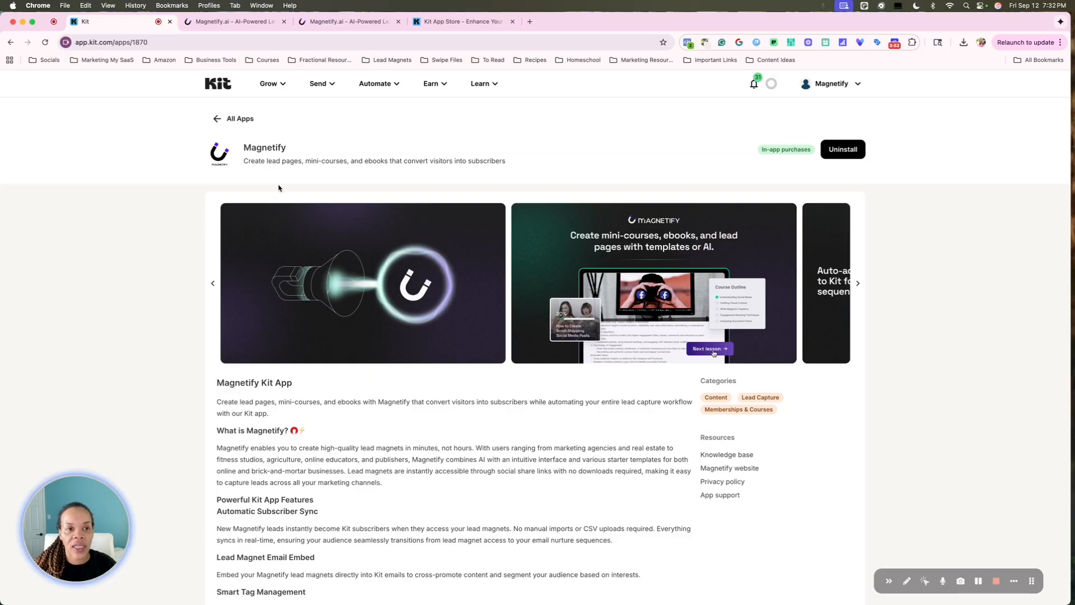
Step: Switch to Magnetify, open the Test Kit Lead Page magnet for editing and review its Kit form and sequence options
left_click(268, 86)
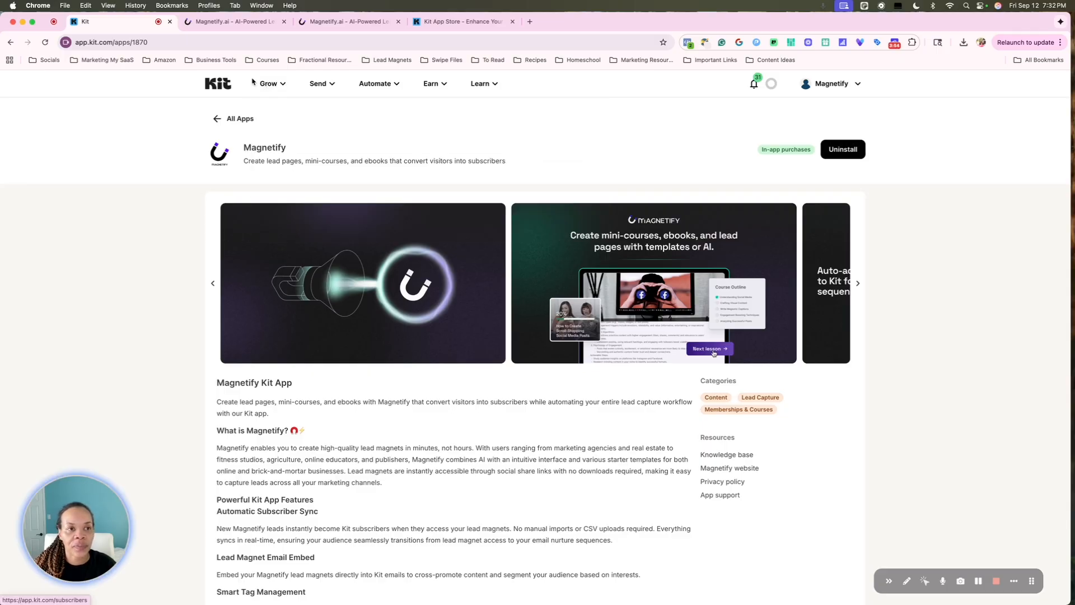
left_click(226, 21)
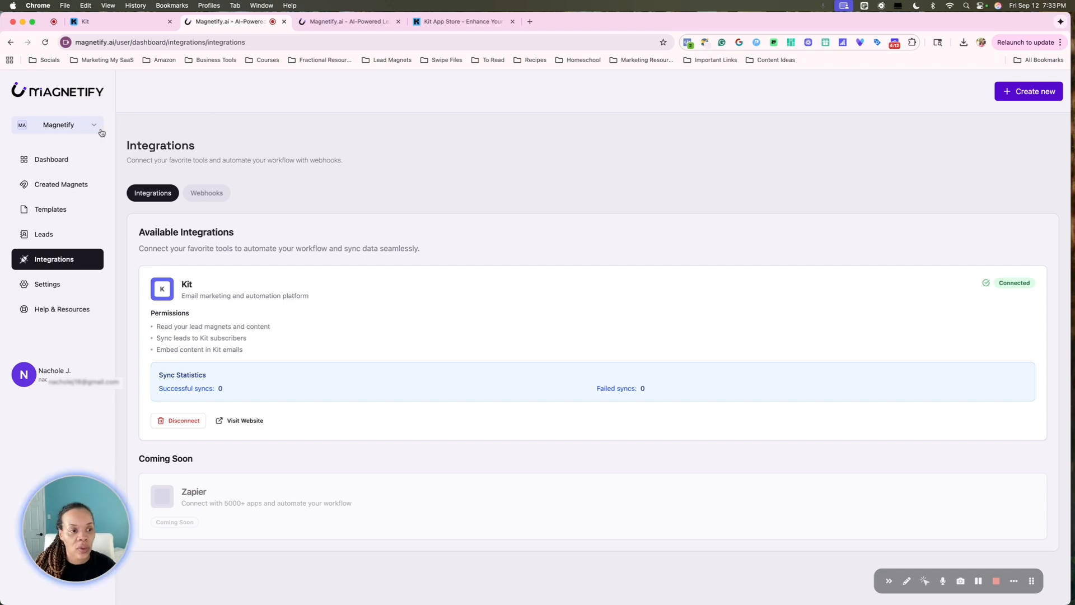
left_click(56, 195)
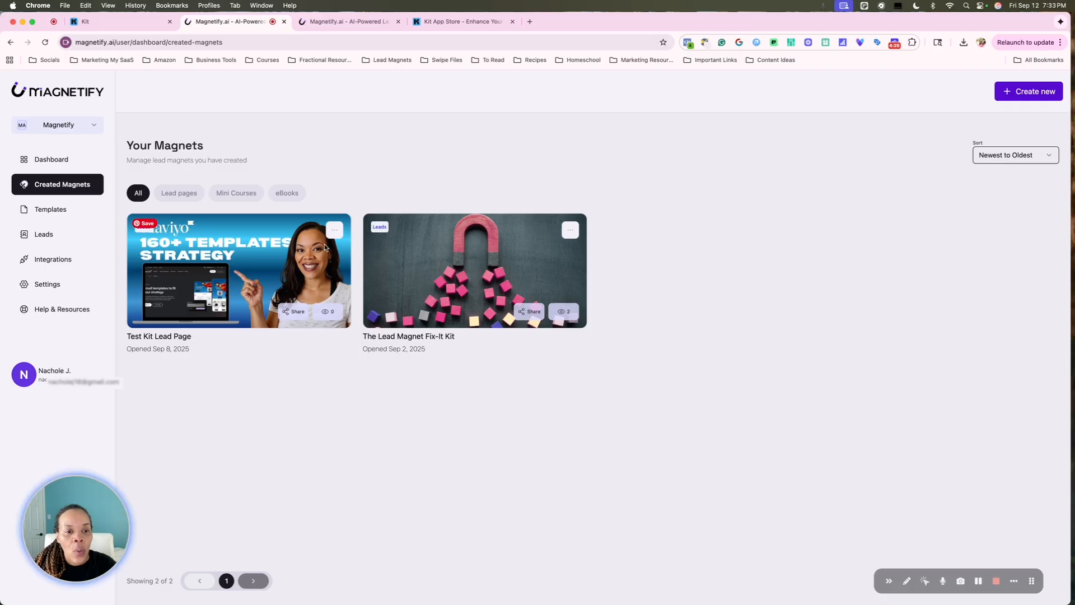
left_click(335, 230)
left_click(297, 269)
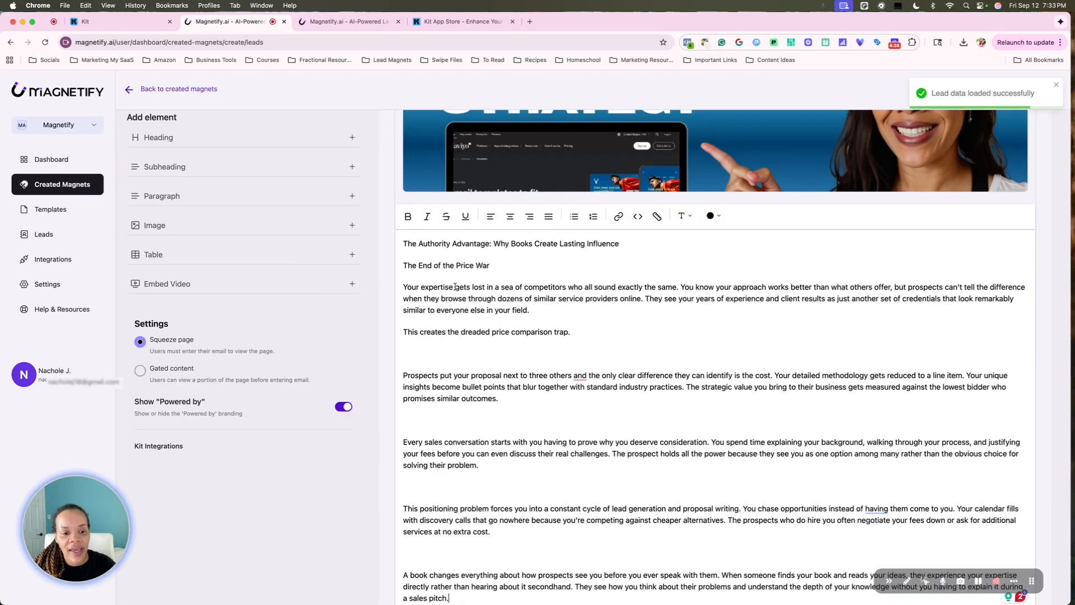
scroll(456, 287, "down", 1)
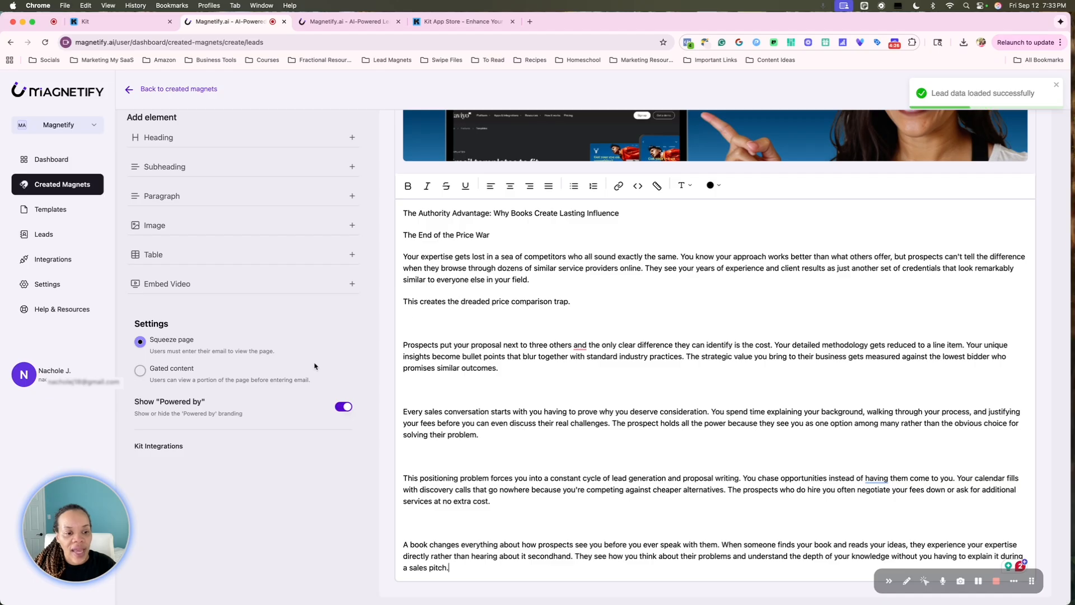
scroll(314, 366, "down", 3)
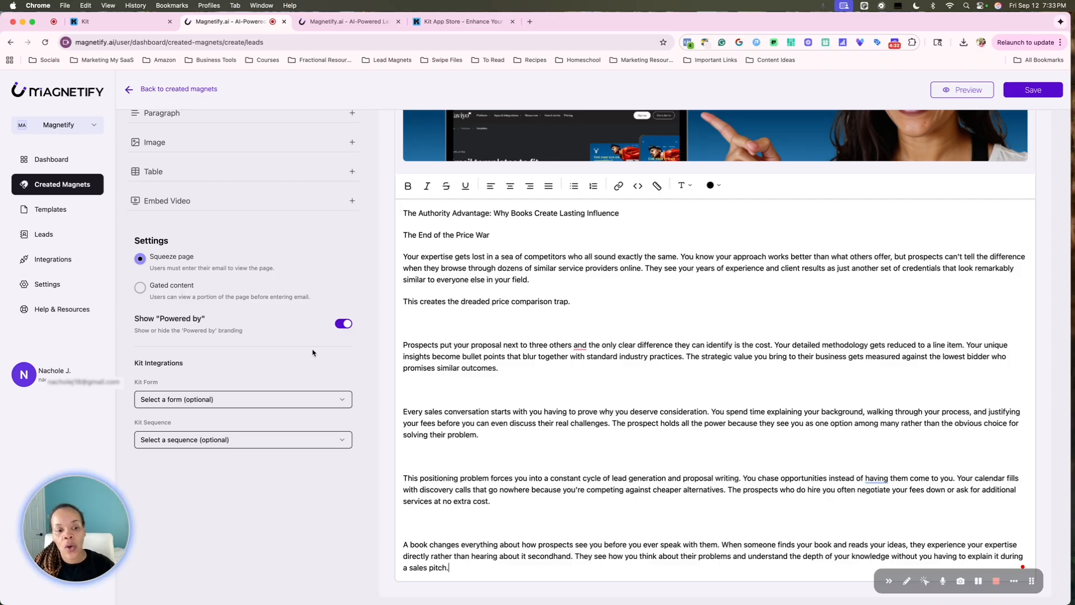
scroll(312, 352, "up", 3)
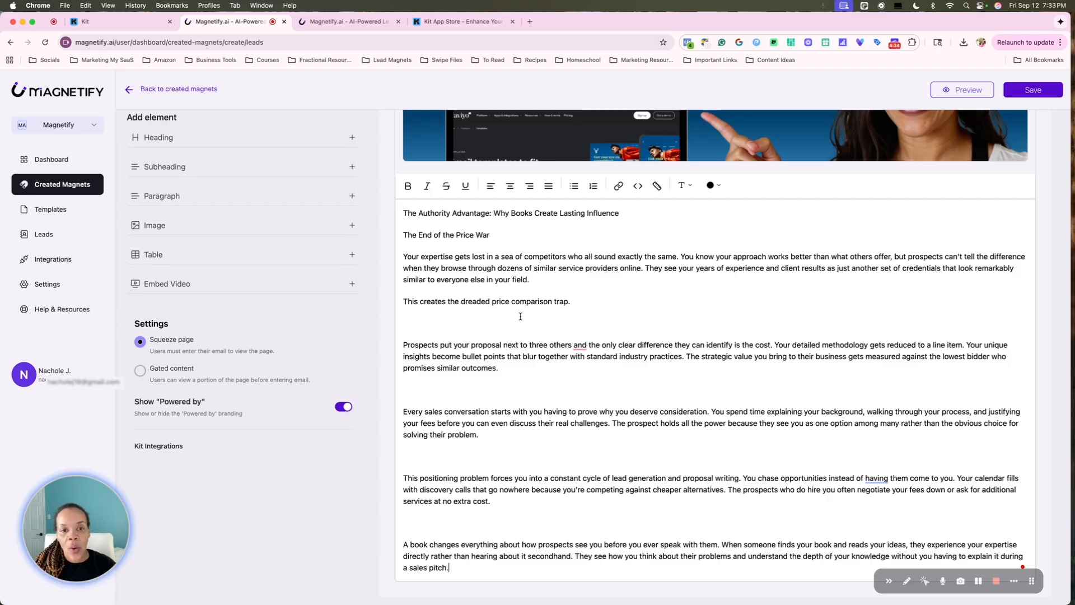
Step: Set the lead page's Kit Form to Magnetify Test form
scroll(520, 317, "up", 5)
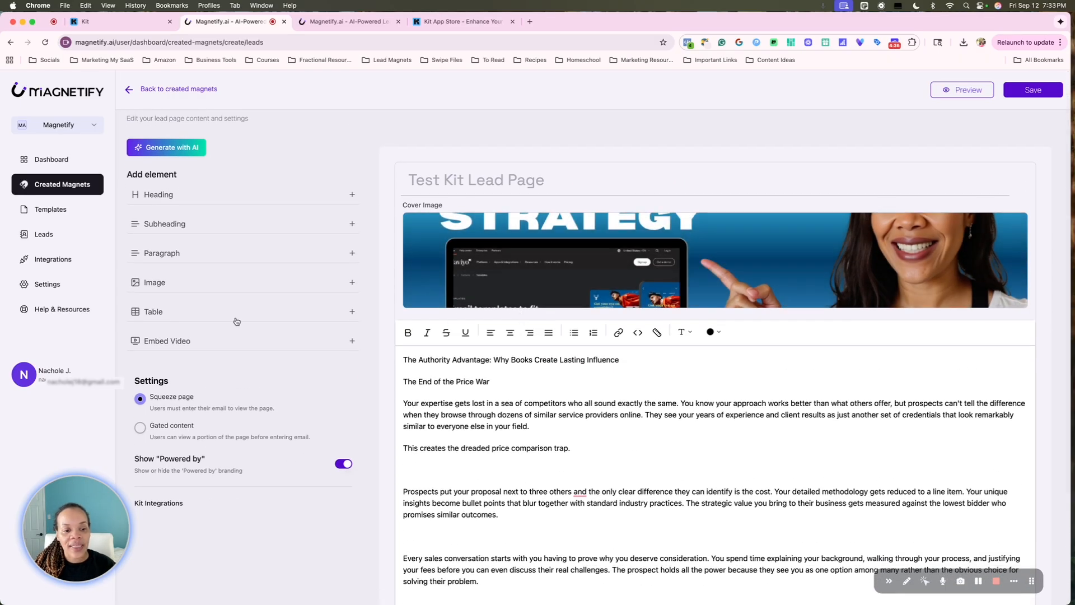
scroll(245, 414, "down", 3)
scroll(245, 414, "up", 3)
scroll(245, 414, "down", 3)
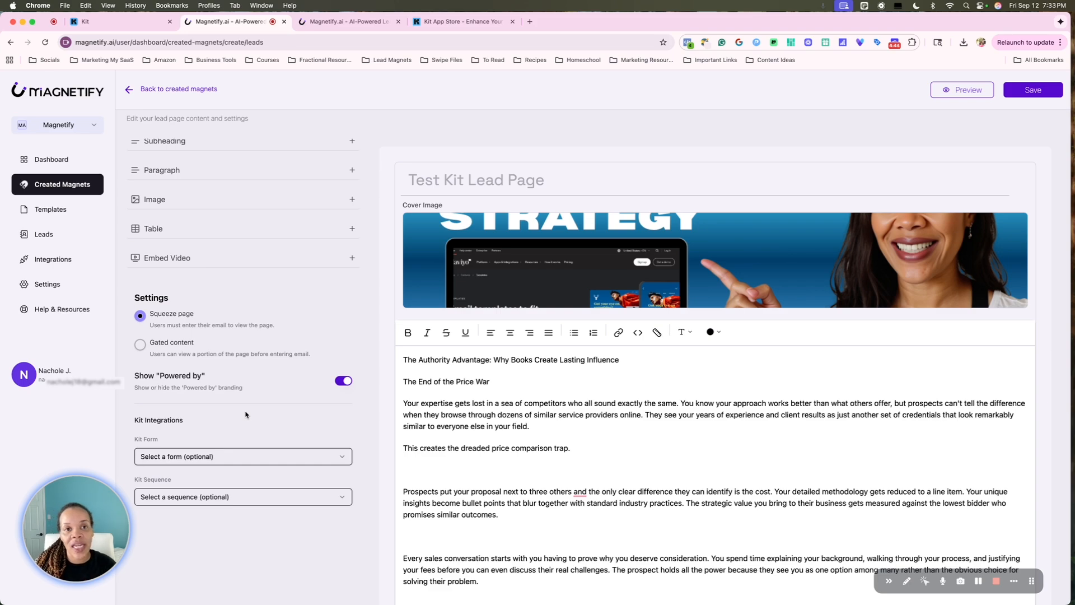
left_click(248, 462)
left_click(248, 462)
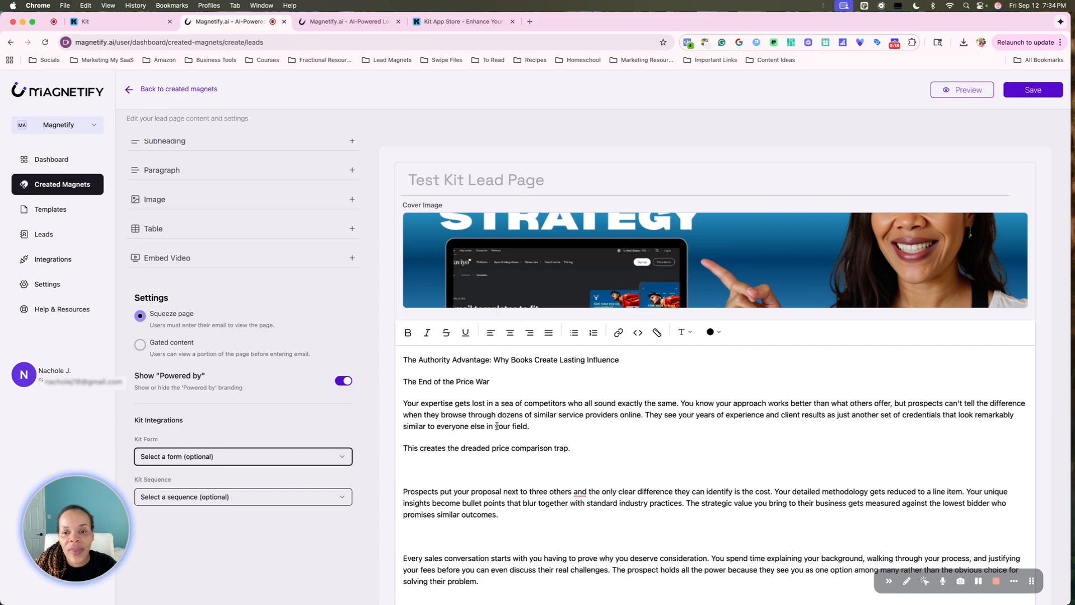
scroll(497, 426, "down", 1)
scroll(497, 425, "down", 3)
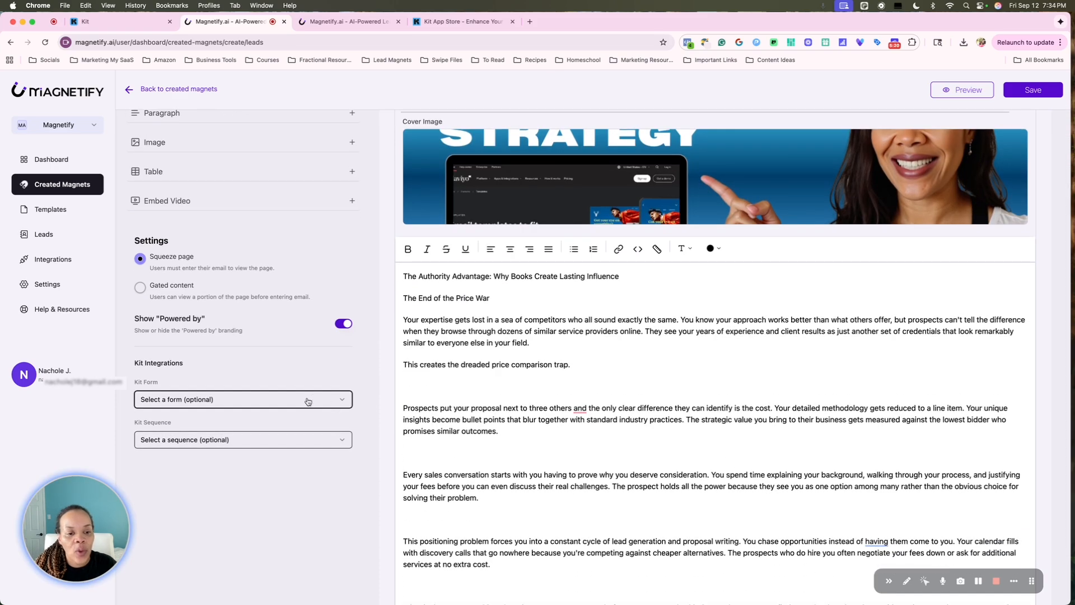
left_click(308, 400)
left_click(289, 426)
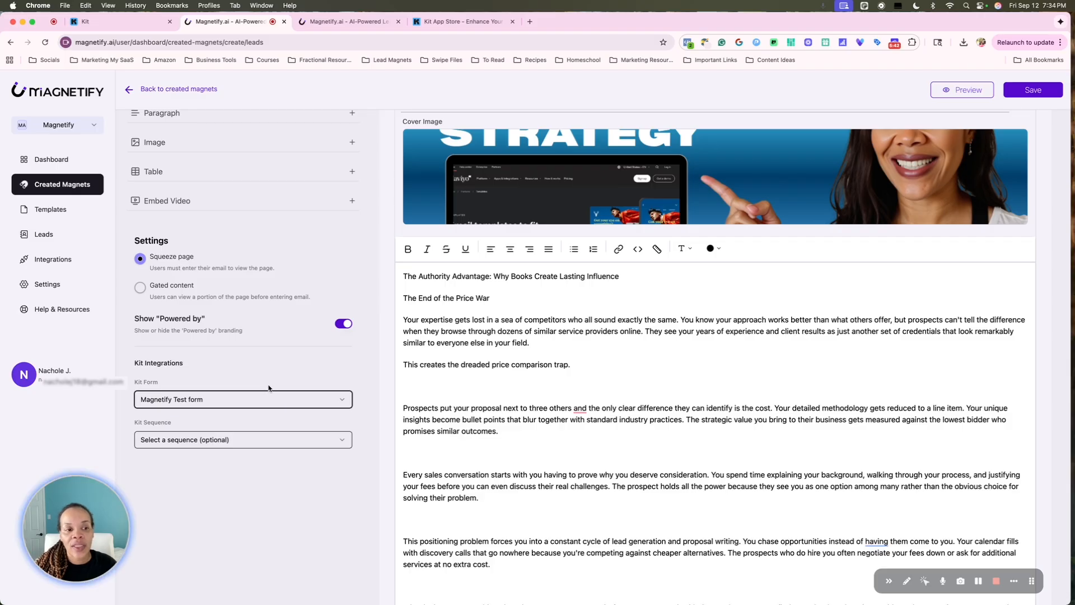
Step: Save the Test Kit Lead Page as live content instead of a draft and dismiss the save dialog
scroll(229, 280, "up", 3)
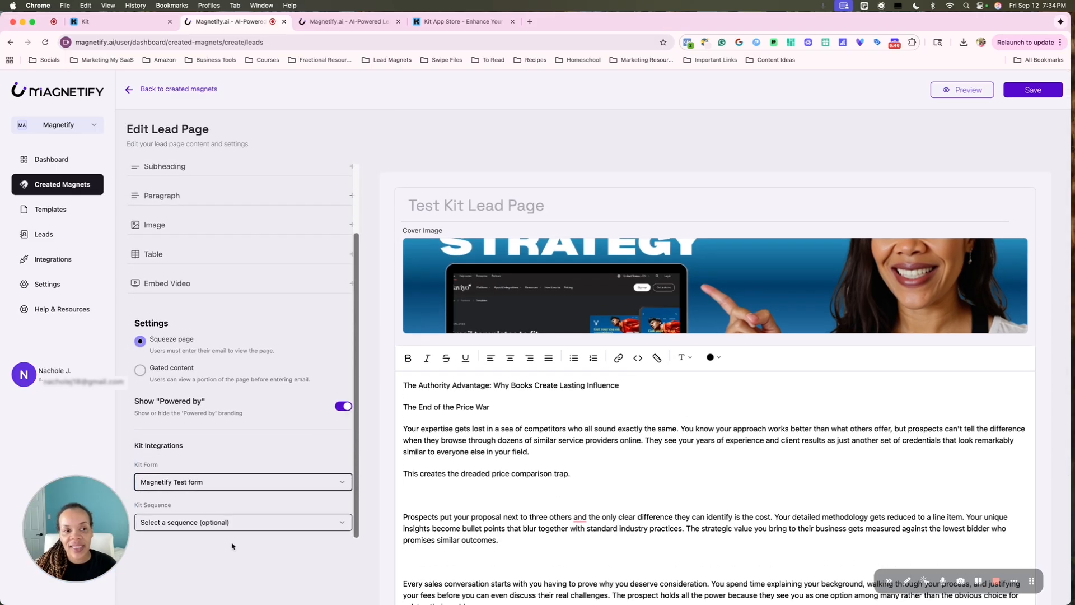
scroll(216, 468, "down", 1)
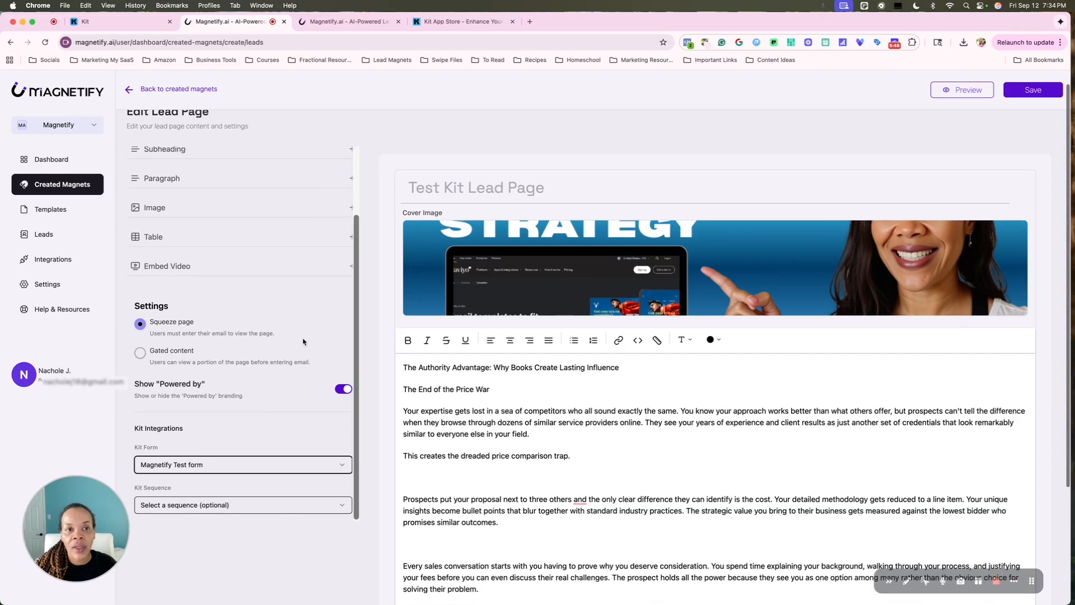
mouse_move(784, 224)
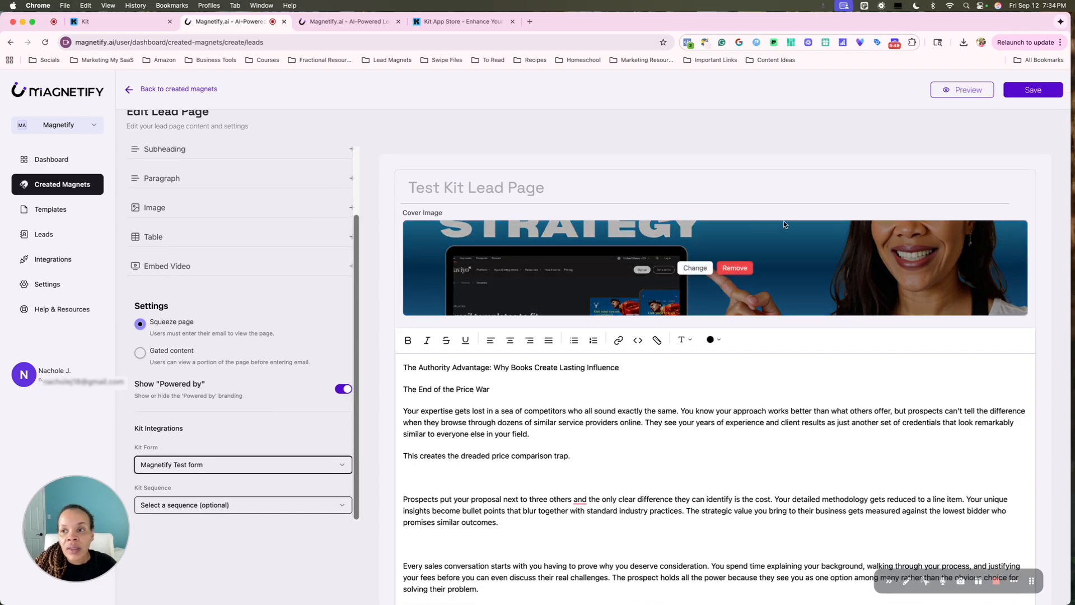
left_click(1032, 91)
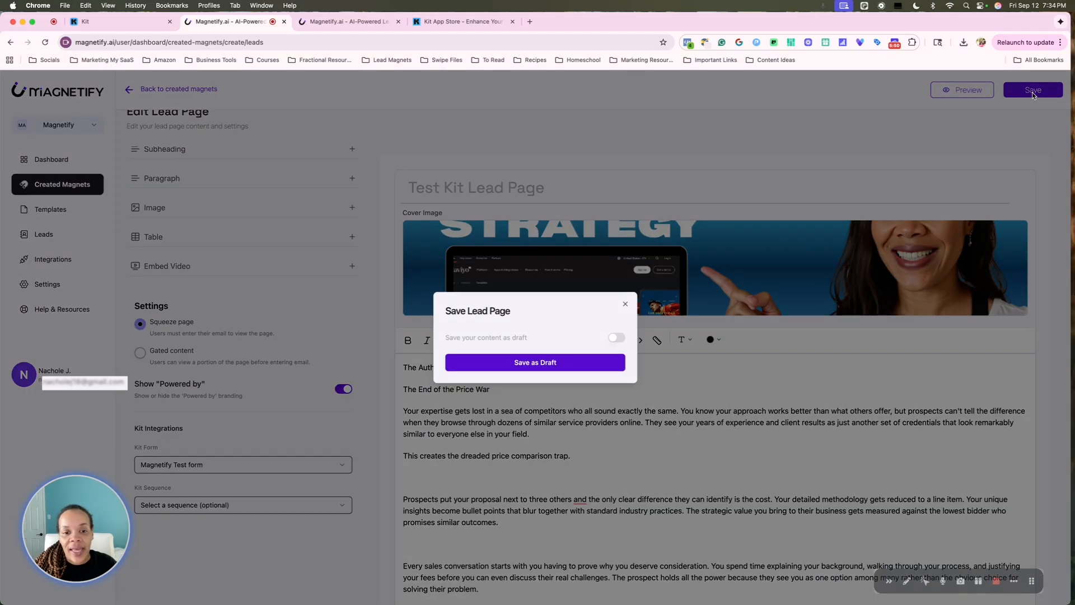
left_click(615, 337)
left_click(598, 364)
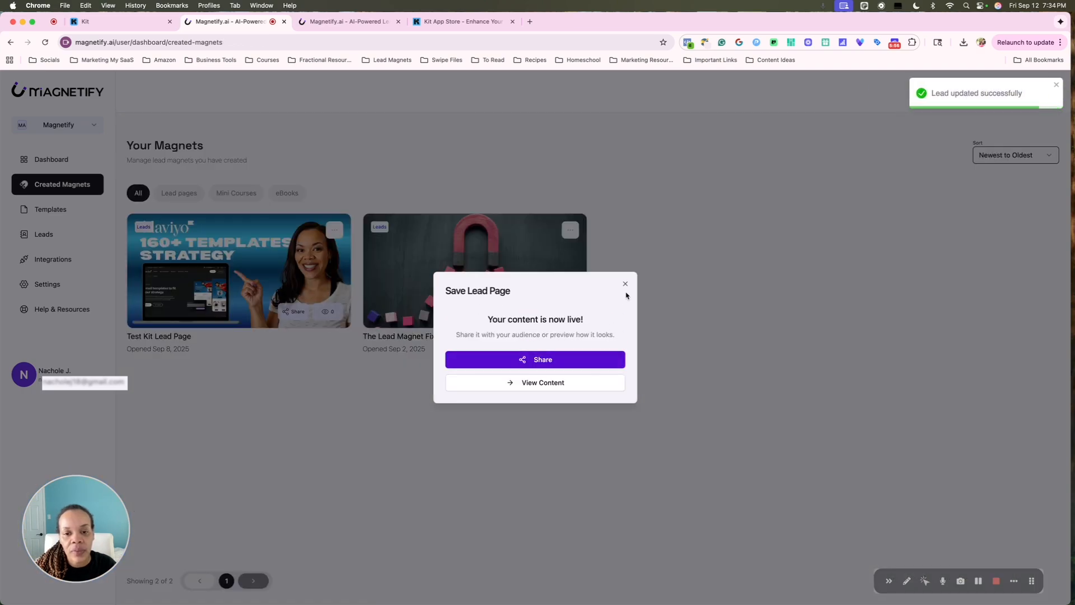
left_click(625, 283)
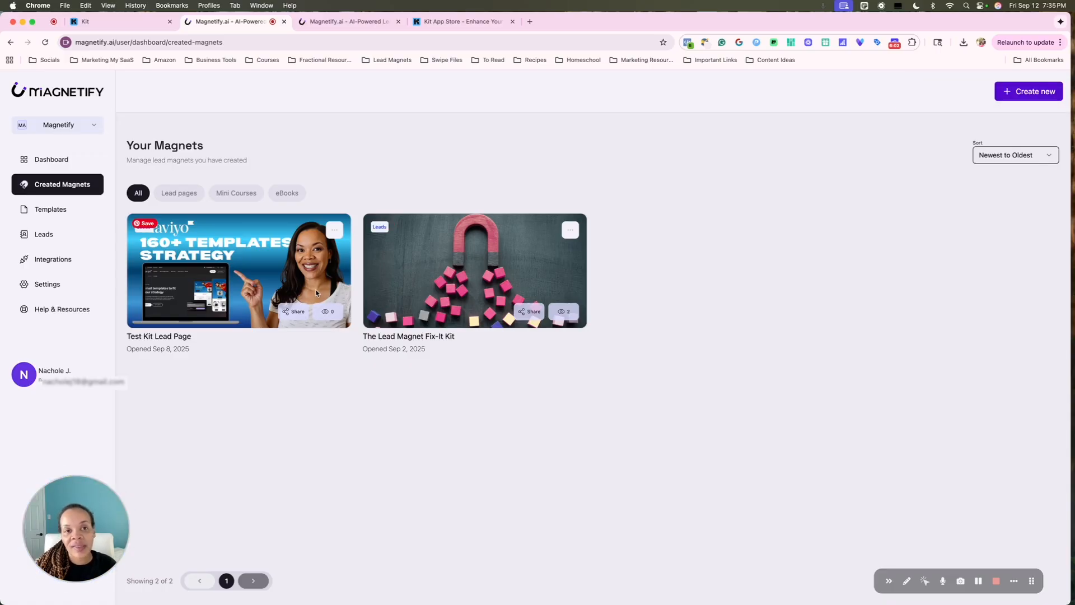
Step: Copy the Test Kit Lead Page's share link and open it in a new incognito window
left_click(294, 311)
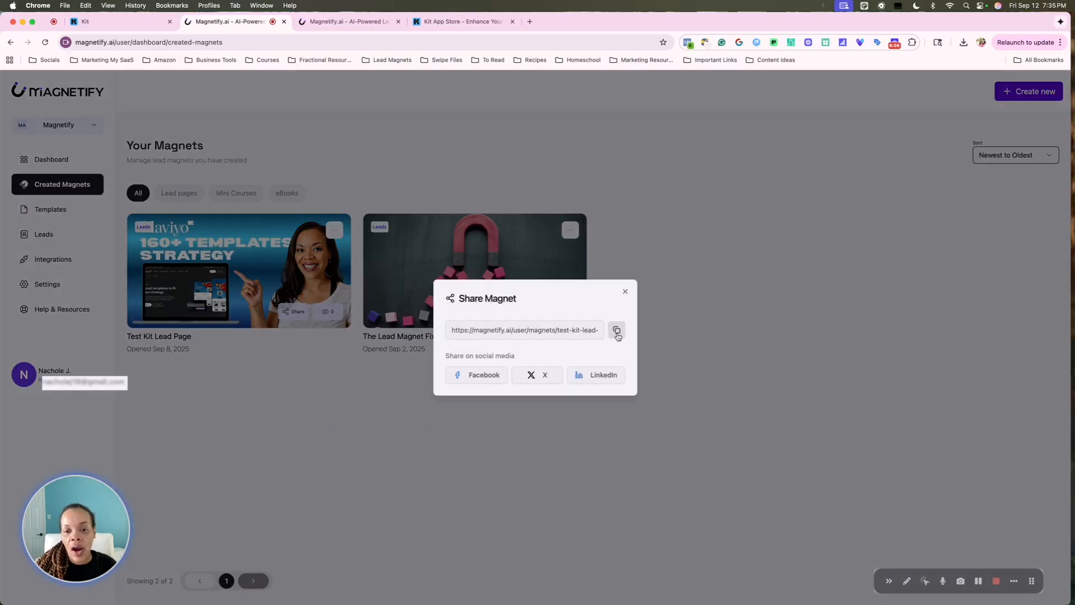
left_click(617, 330)
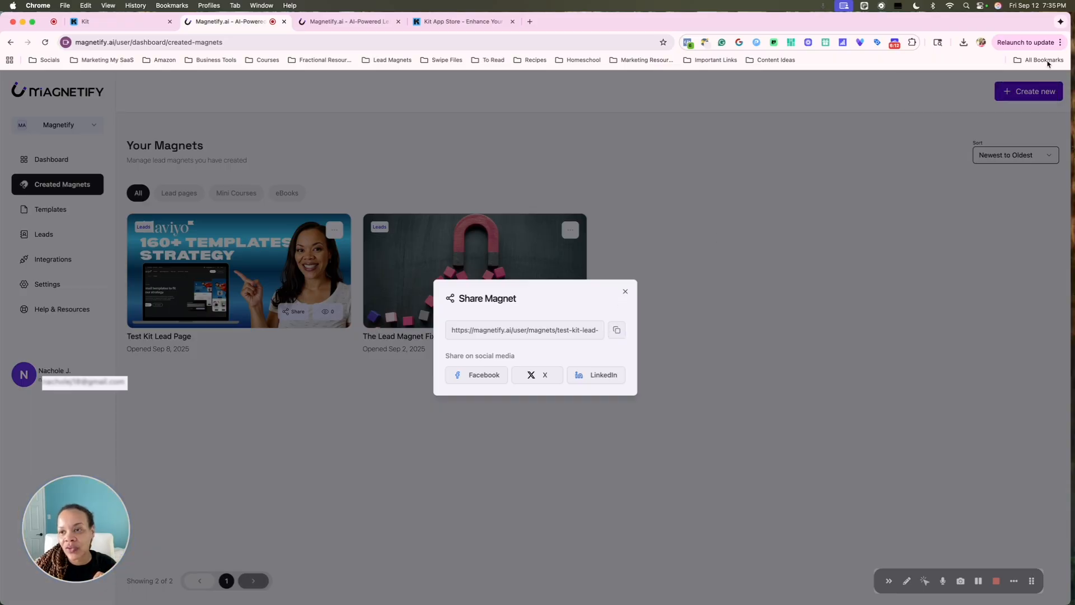
left_click(1059, 42)
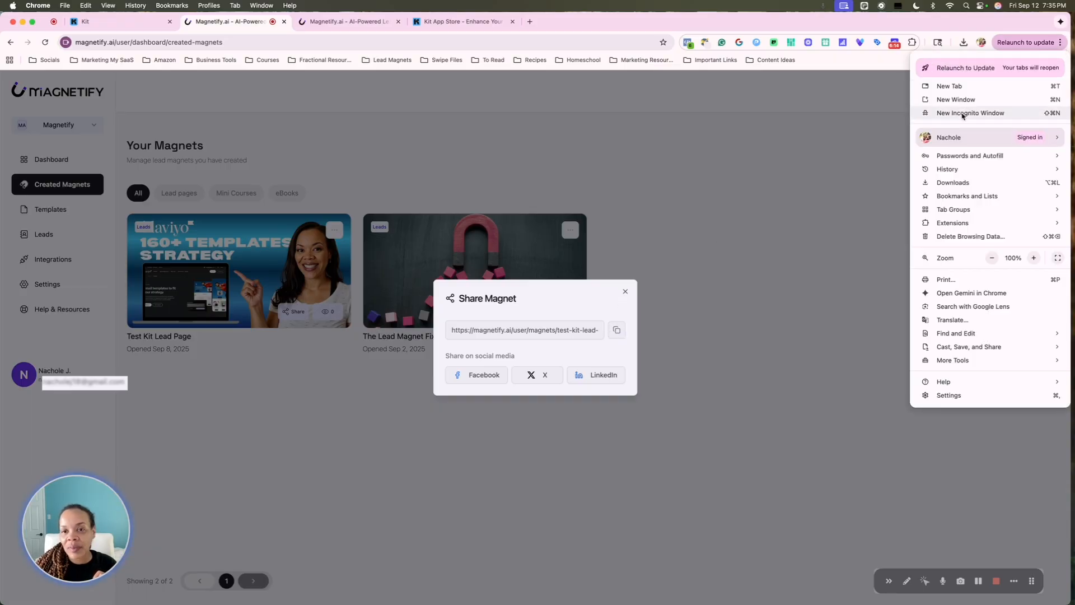
left_click(962, 113)
key("super+v")
key("Return")
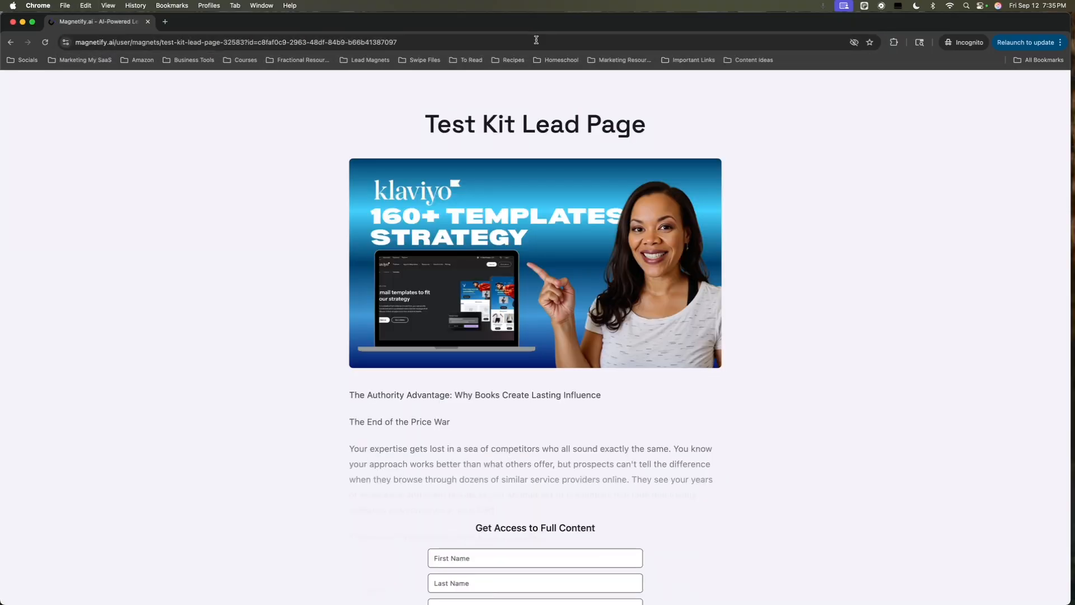
Step: Review the access form on the public lead page, and return to the magnets list with the share dialog closed
scroll(536, 158, "down", 4)
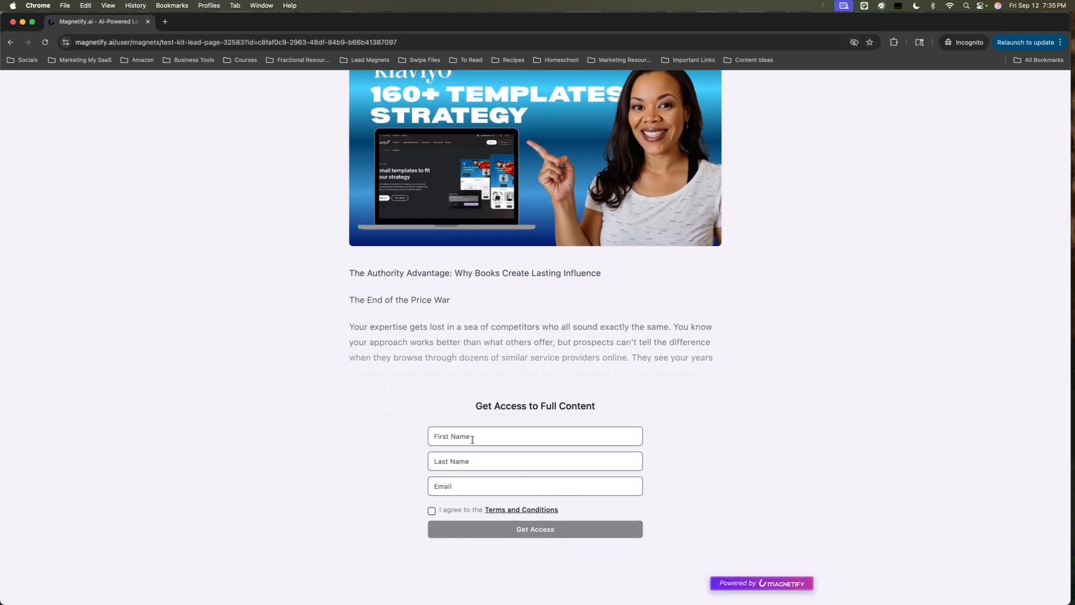
scroll(472, 439, "up", 1)
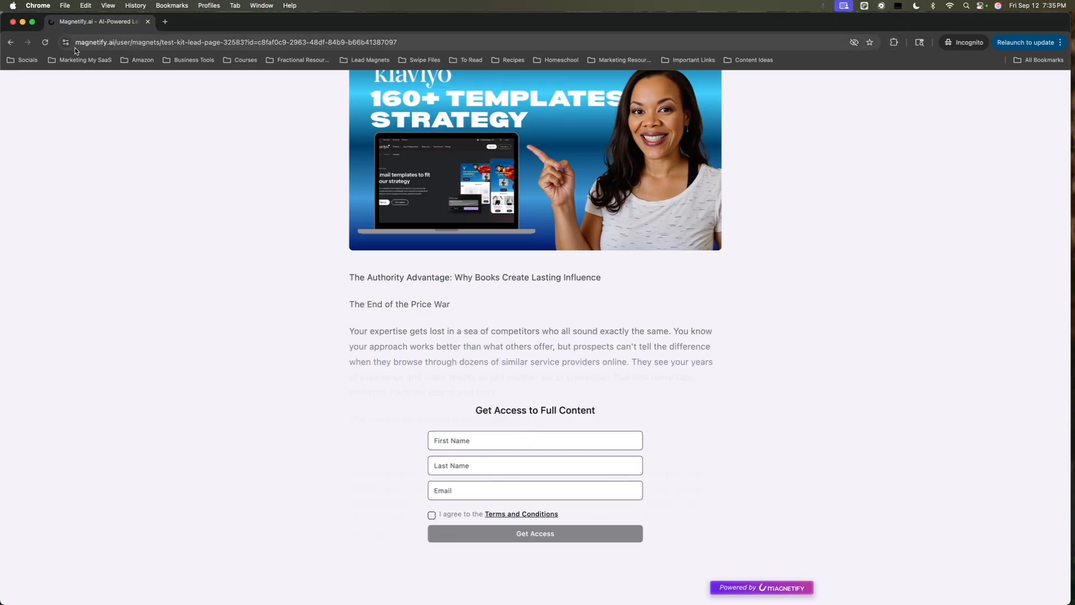
left_click(23, 27)
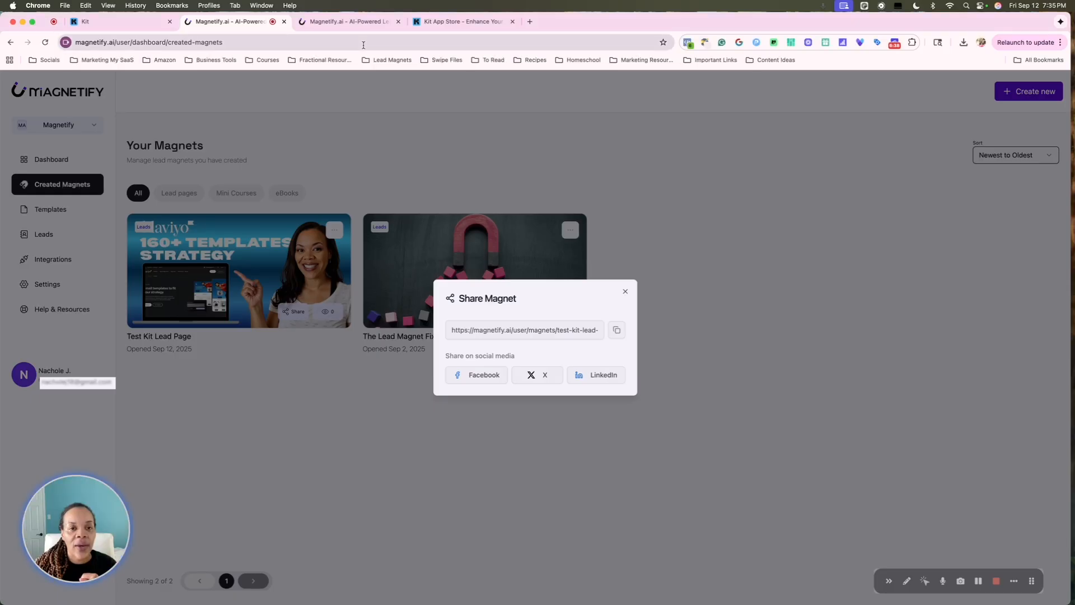
left_click(625, 291)
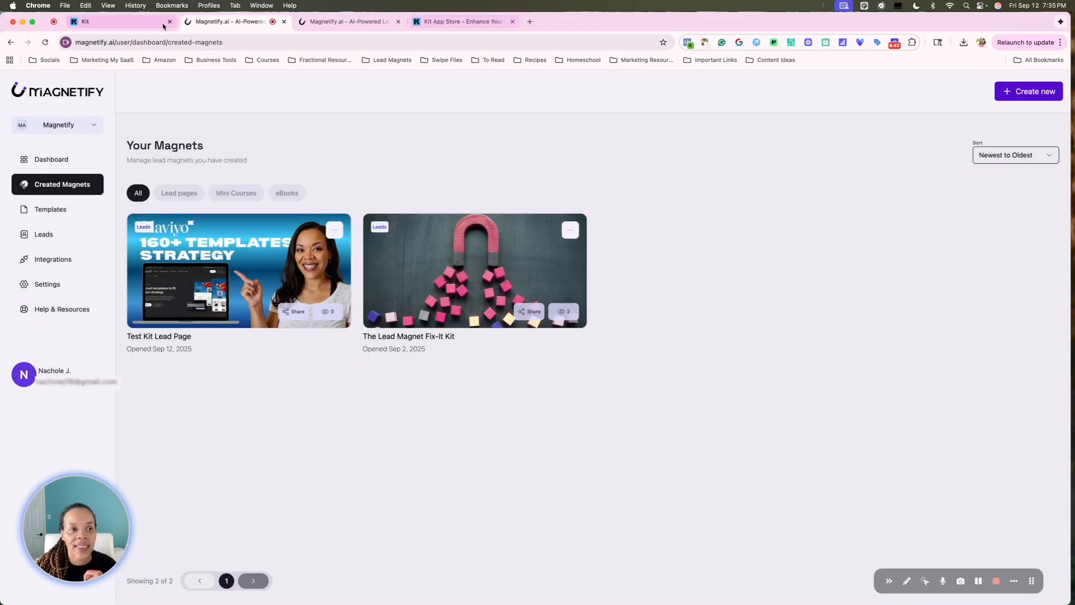
Step: Switch to Kit and open the Sample Lead Magnet Embed draft from the broadcasts
left_click(118, 22)
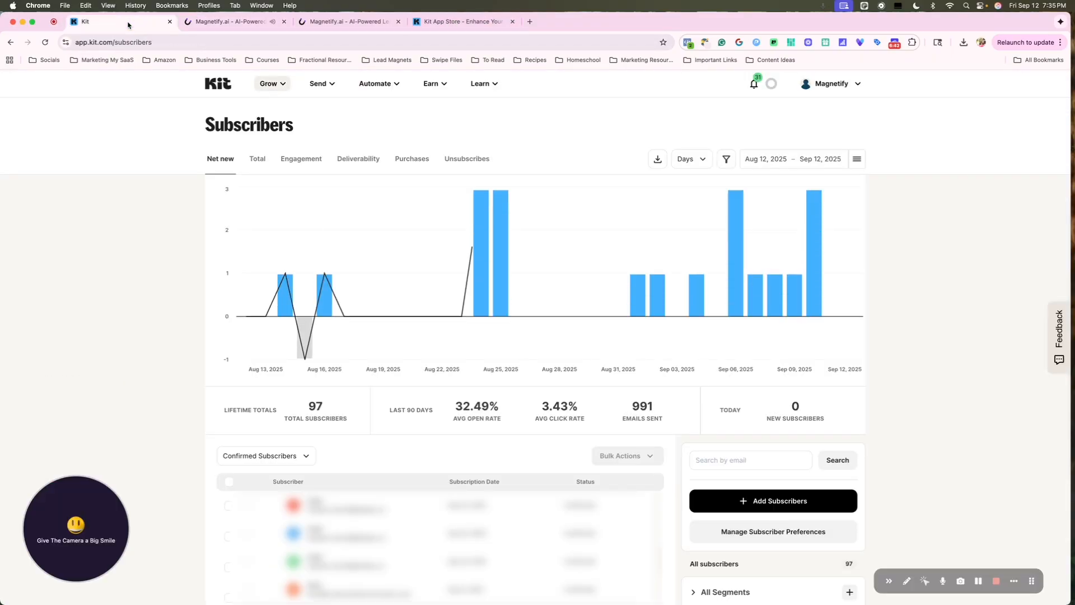
left_click(319, 84)
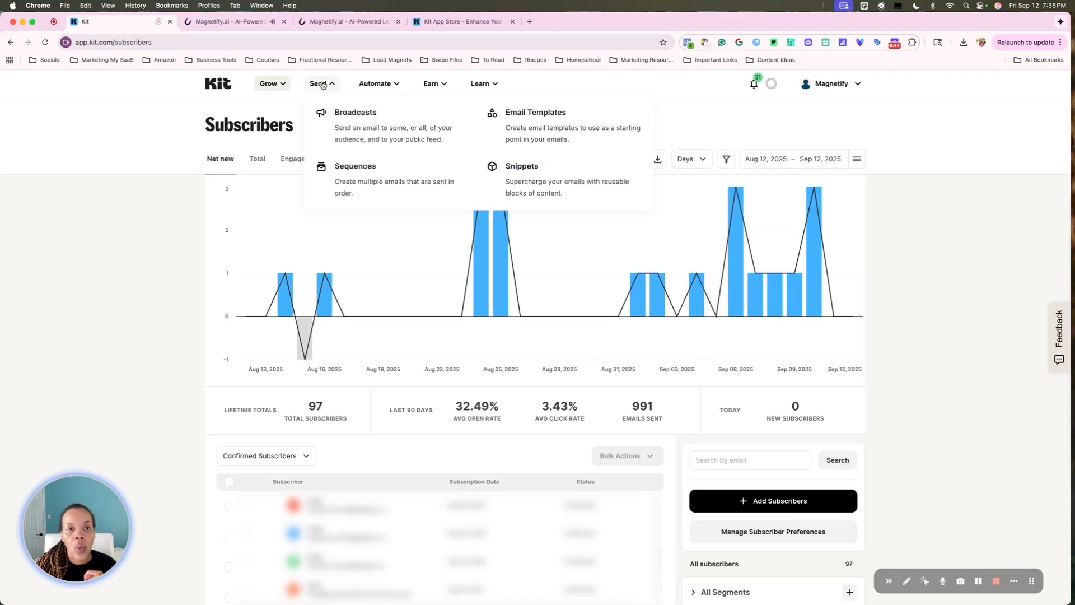
left_click(369, 113)
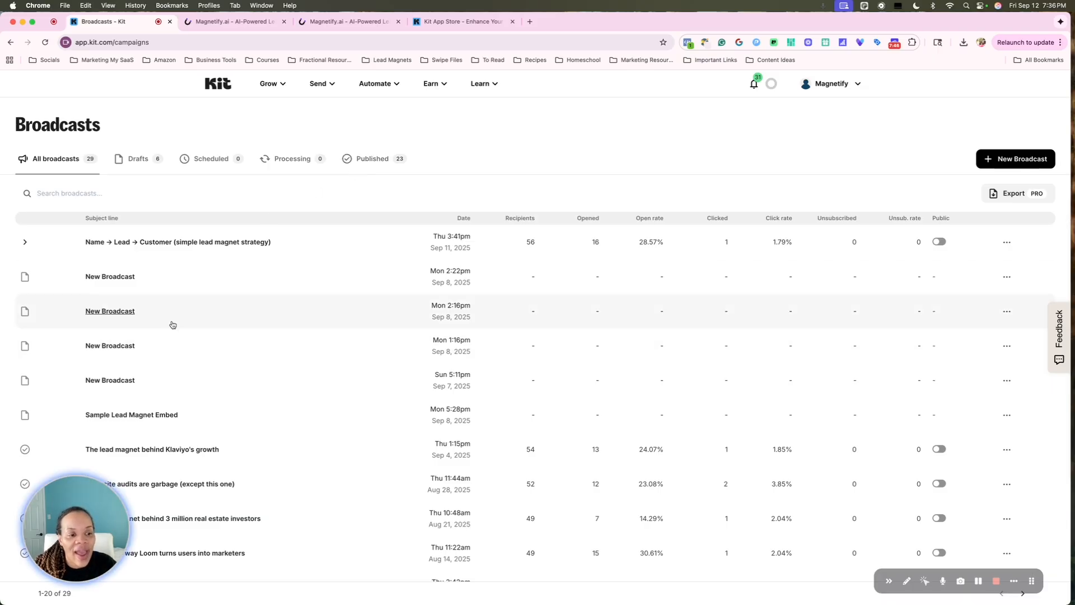
scroll(187, 384, "down", 2)
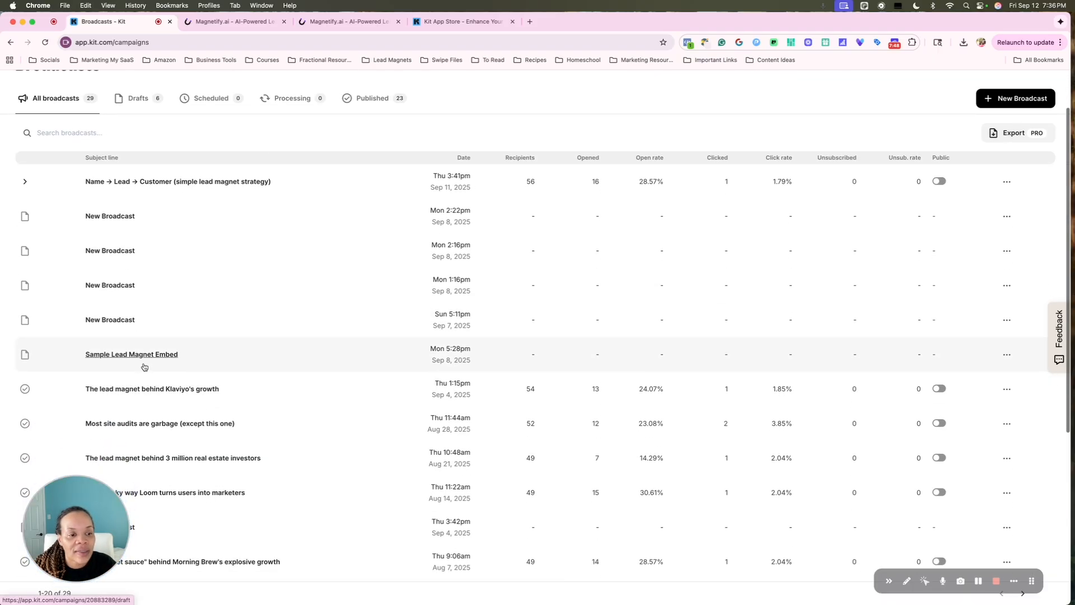
left_click(144, 366)
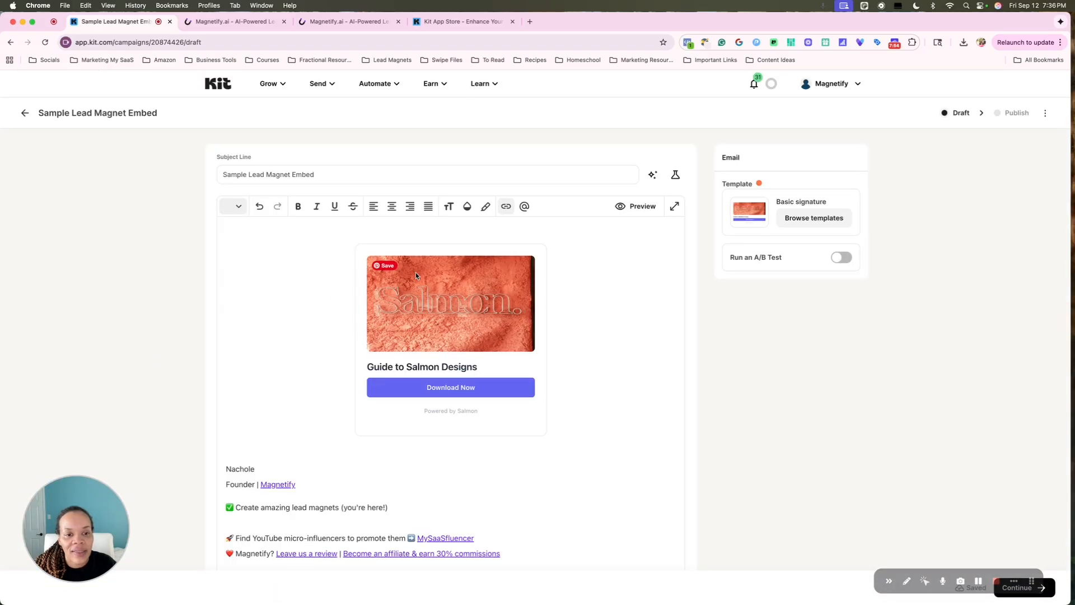
Step: Follow the Guide to Salmon Designs embed's download link, look through the lead magnet page and return to the broadcast draft
left_click(497, 392)
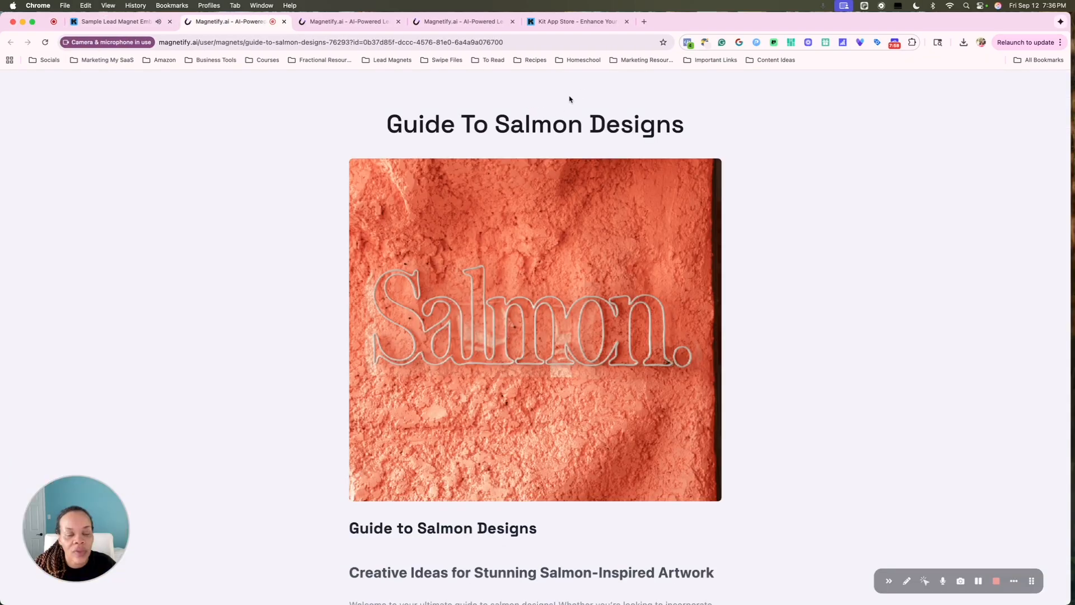
scroll(564, 225, "down", 3)
scroll(563, 223, "down", 3)
scroll(563, 223, "up", 5)
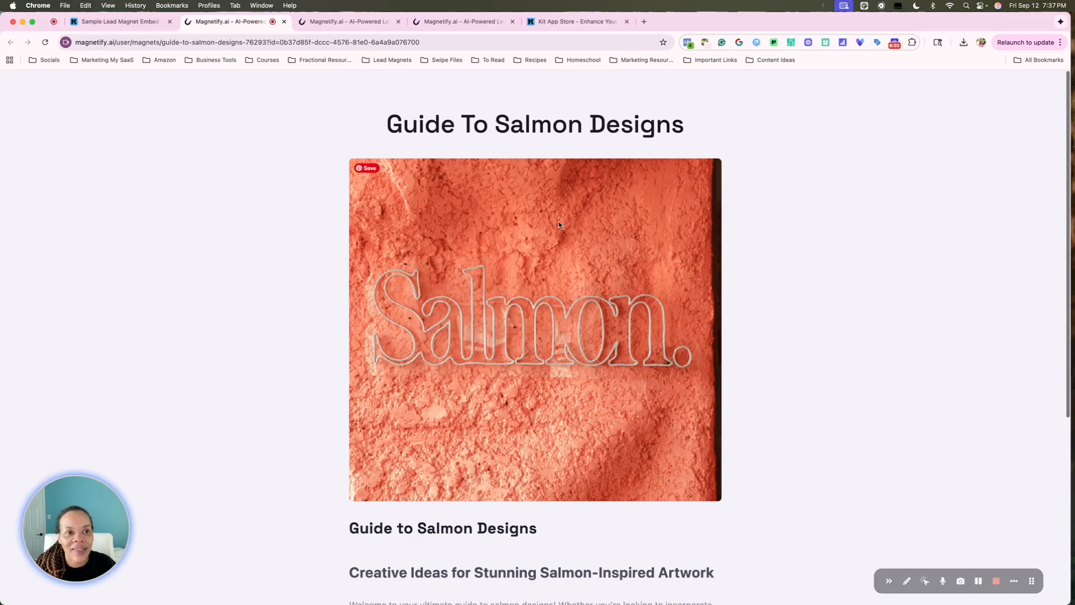
left_click(114, 21)
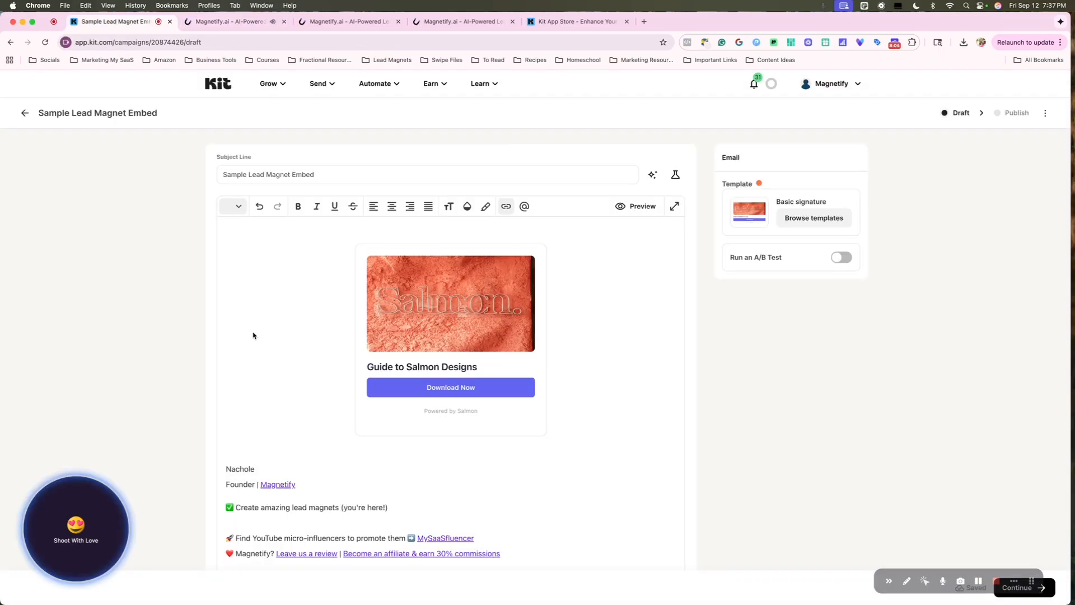
Step: Delete The Lead Magnet Fix-It Kit embed from the end of the broadcast email
scroll(303, 443, "down", 3)
left_click(305, 438)
left_click(258, 460)
left_click(498, 505)
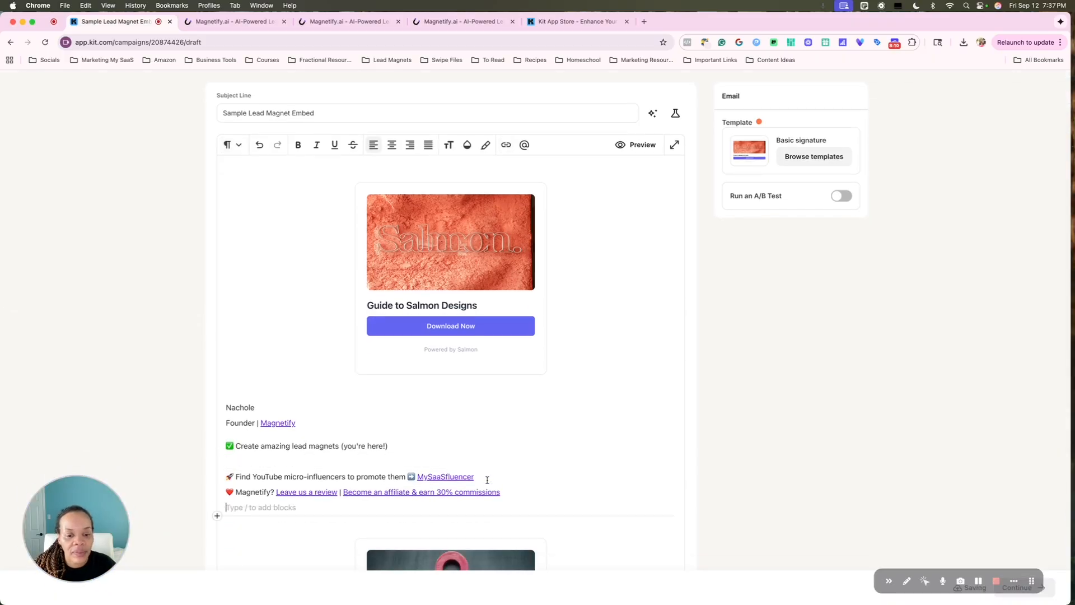
scroll(478, 475, "down", 5)
left_click(471, 421)
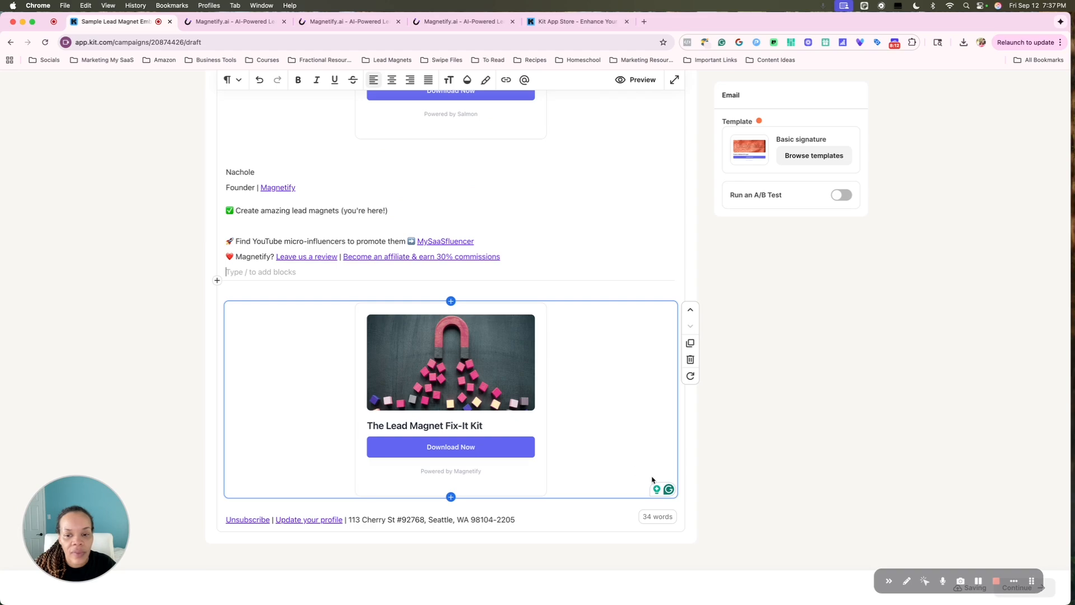
left_click(689, 364)
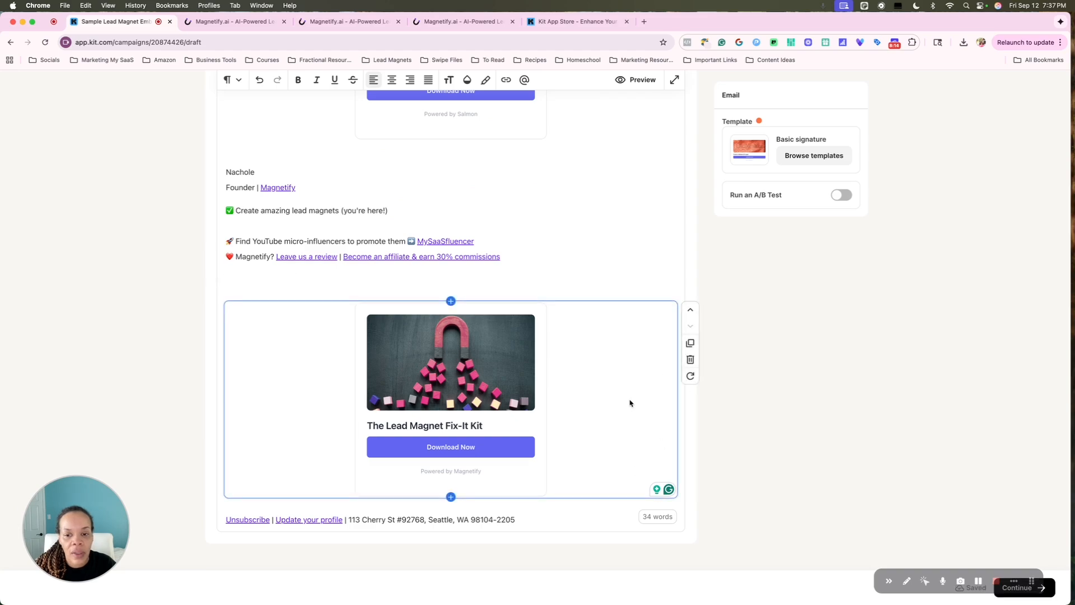
left_click(690, 360)
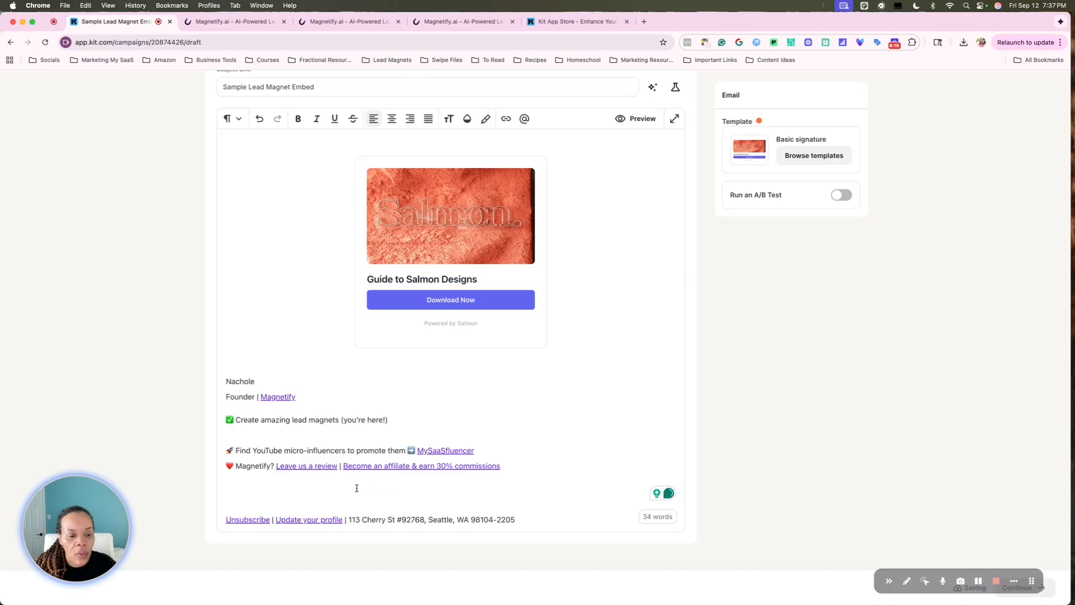
Step: Insert a Magnetify block on the empty line below the email signature
left_click(254, 493)
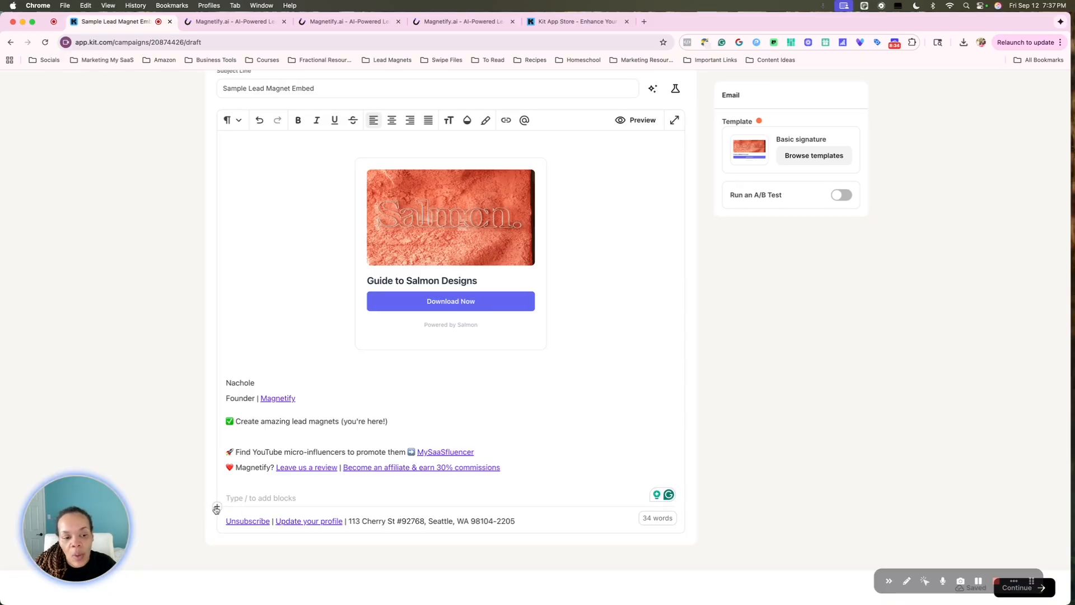
left_click(217, 508)
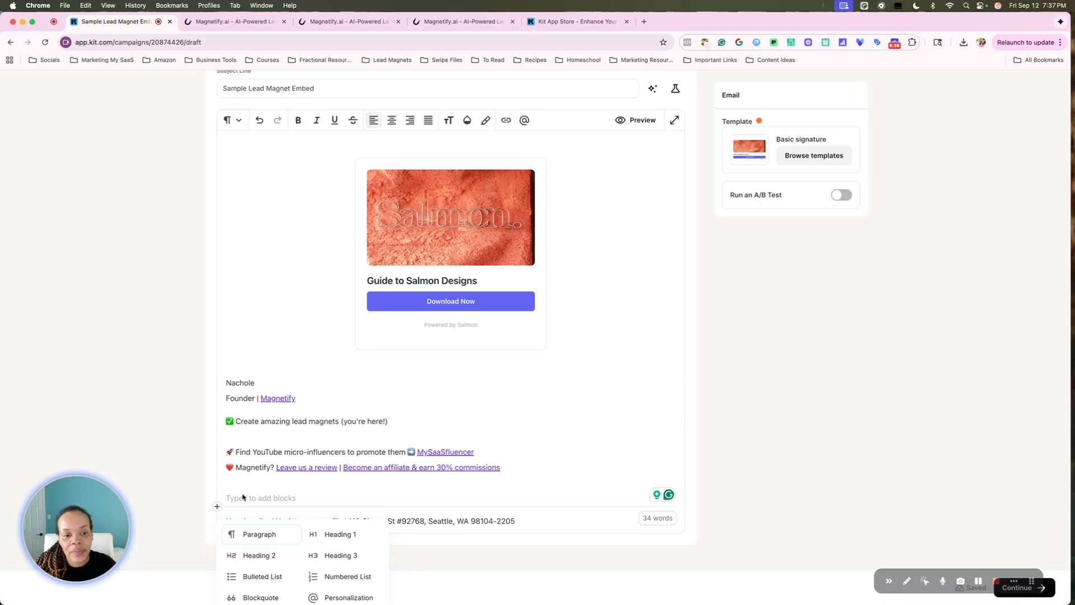
scroll(243, 496, "down", 8)
scroll(243, 496, "down", 6)
scroll(243, 497, "down", 8)
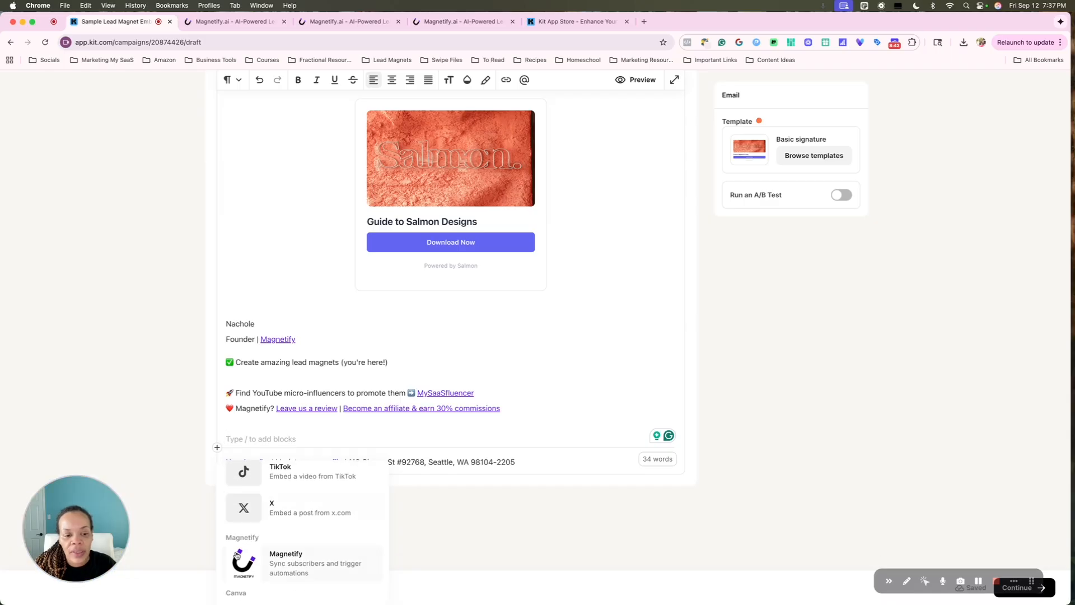
left_click(239, 555)
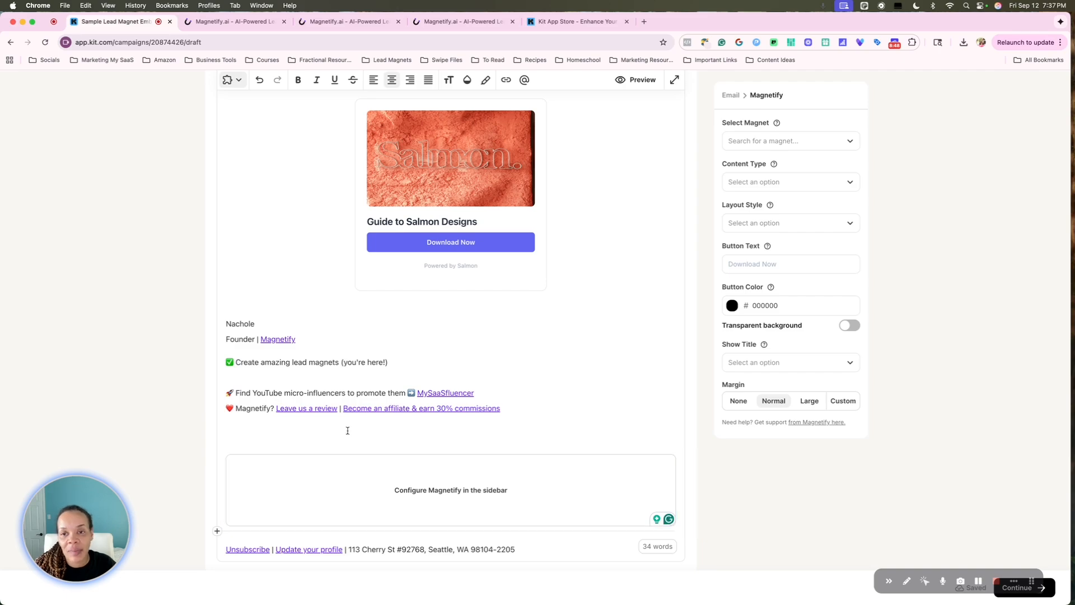
Step: Close the extra Magnetify tab, compare the block's available magnets with the created magnets in Magnetify, and return to the Kit draft
left_click(846, 140)
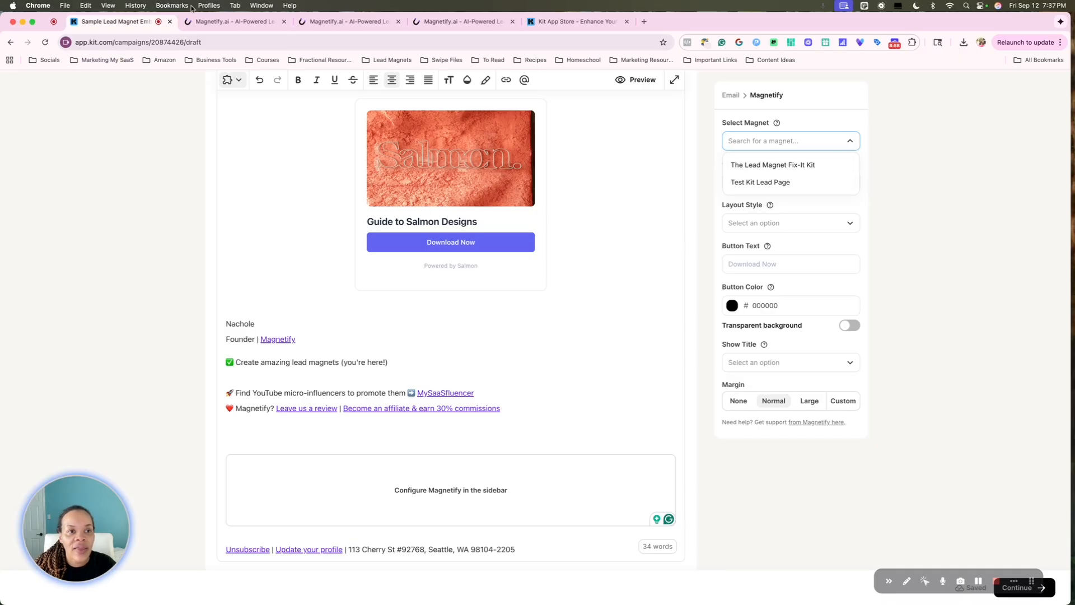
left_click(224, 23)
left_click(285, 23)
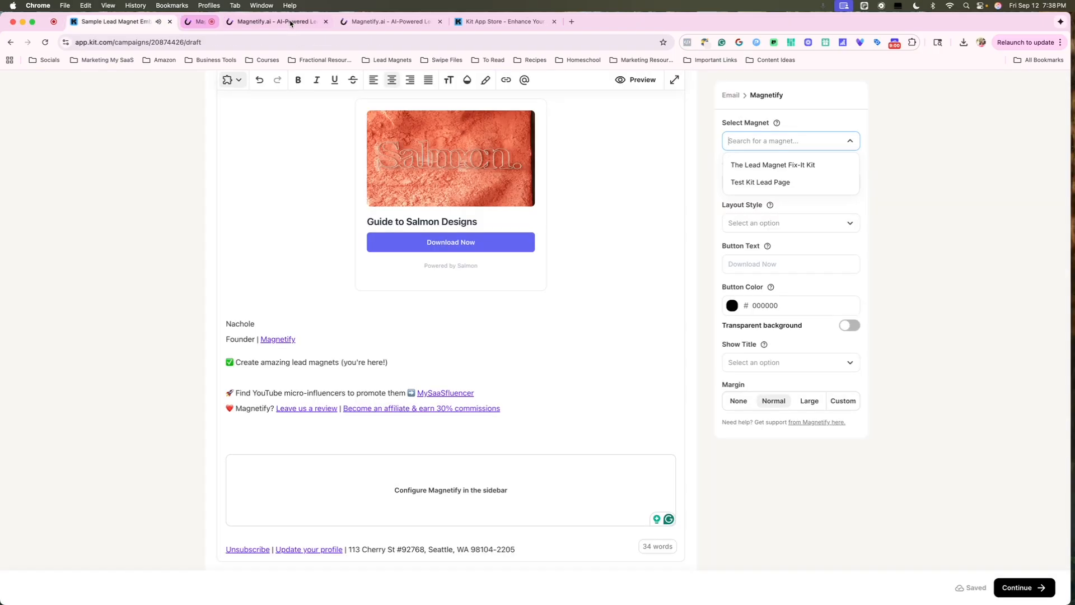
left_click(290, 23)
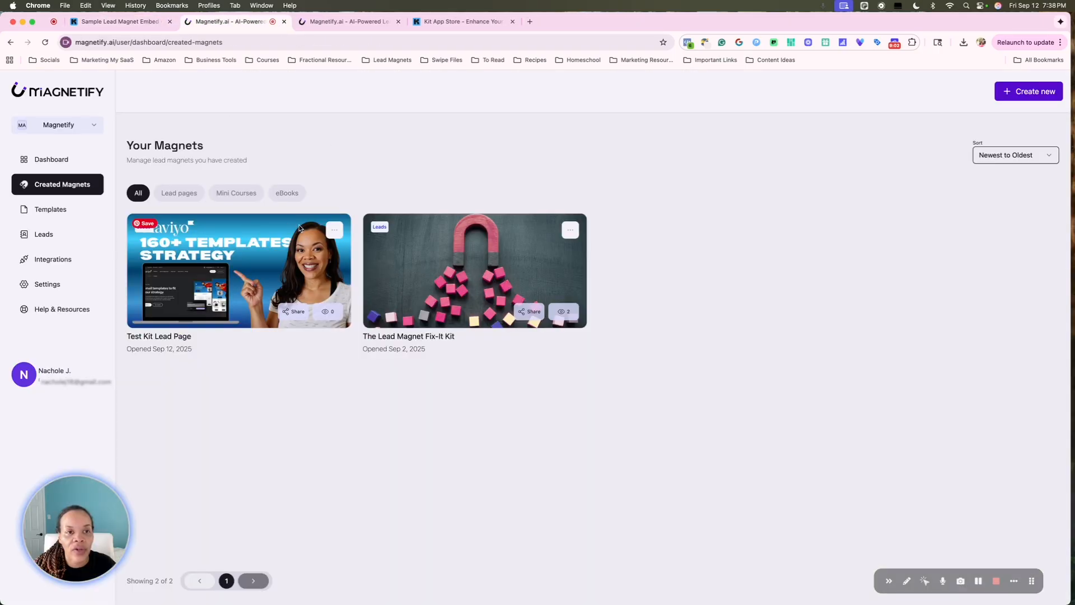
left_click(115, 22)
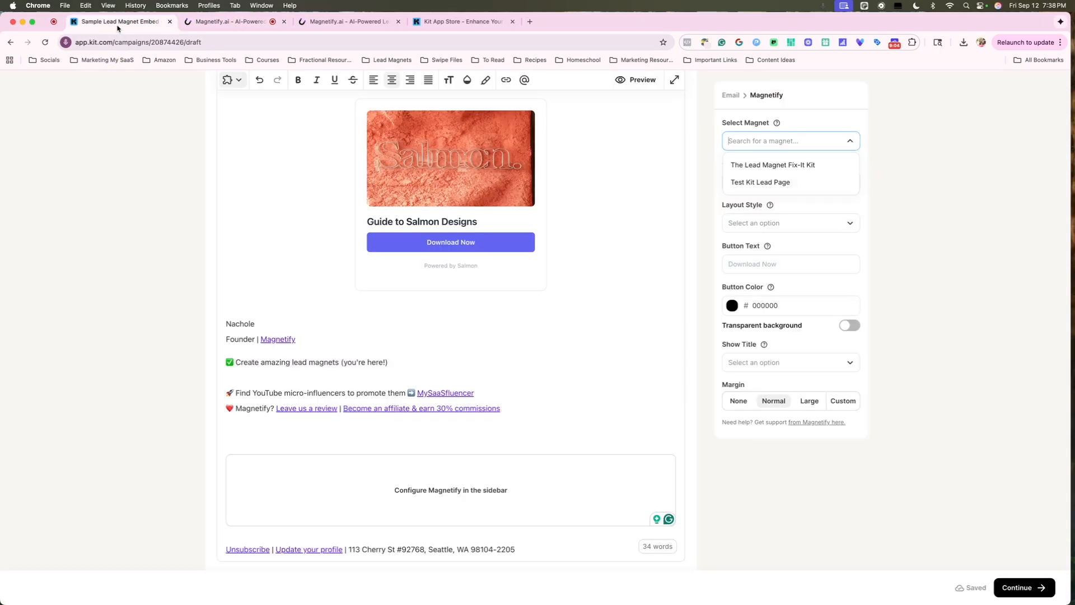
Step: Set the new Magnetify block's magnet to The Lead Magnet Fix-It Kit and its content type to Lead Page
left_click(777, 163)
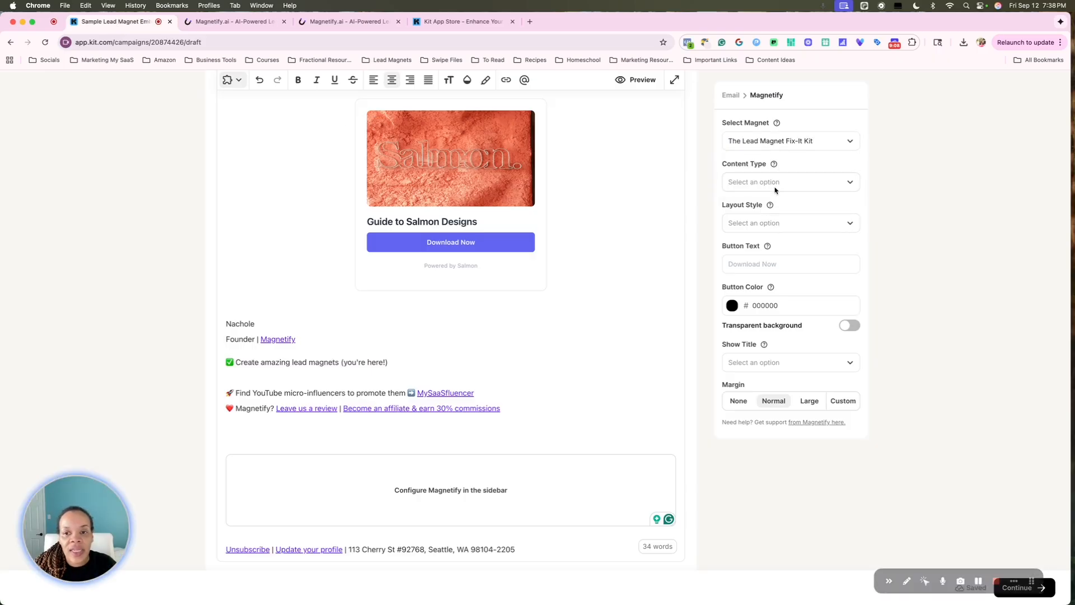
left_click(775, 183)
left_click(761, 241)
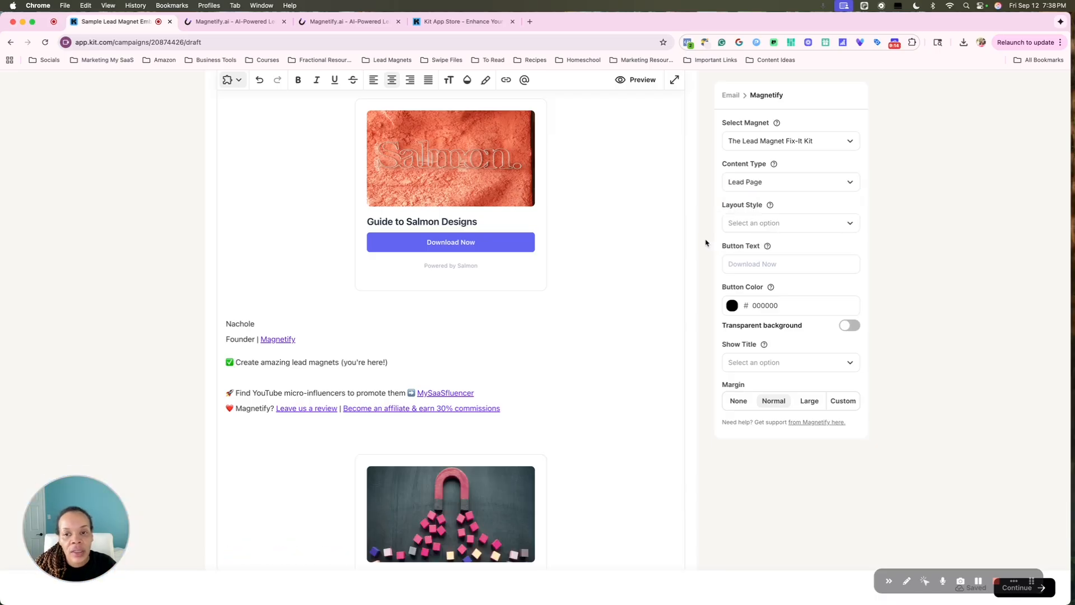
scroll(650, 240, "down", 5)
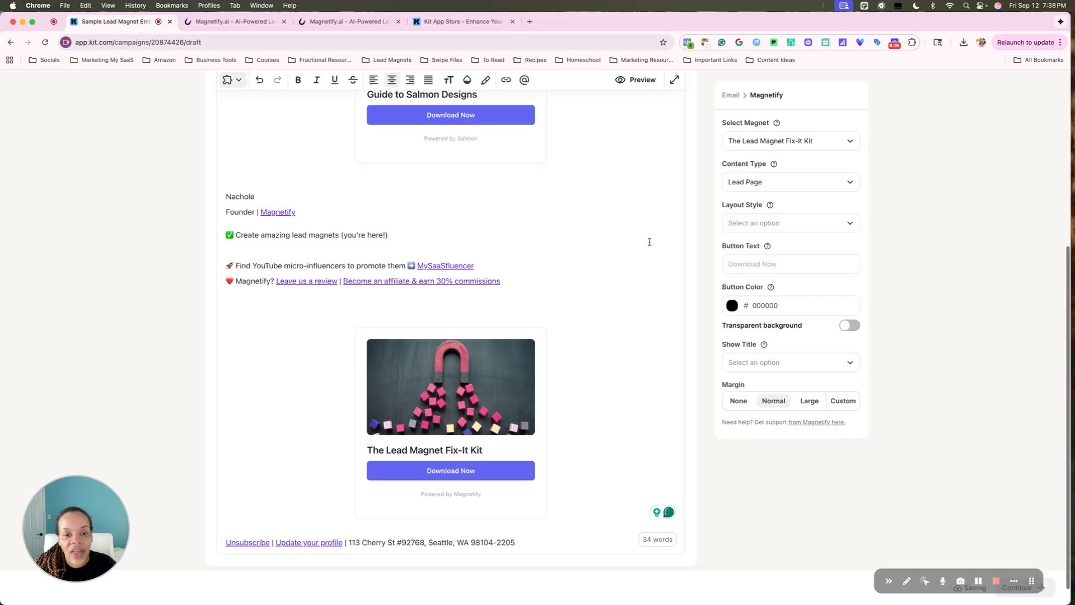
scroll(614, 332, "down", 1)
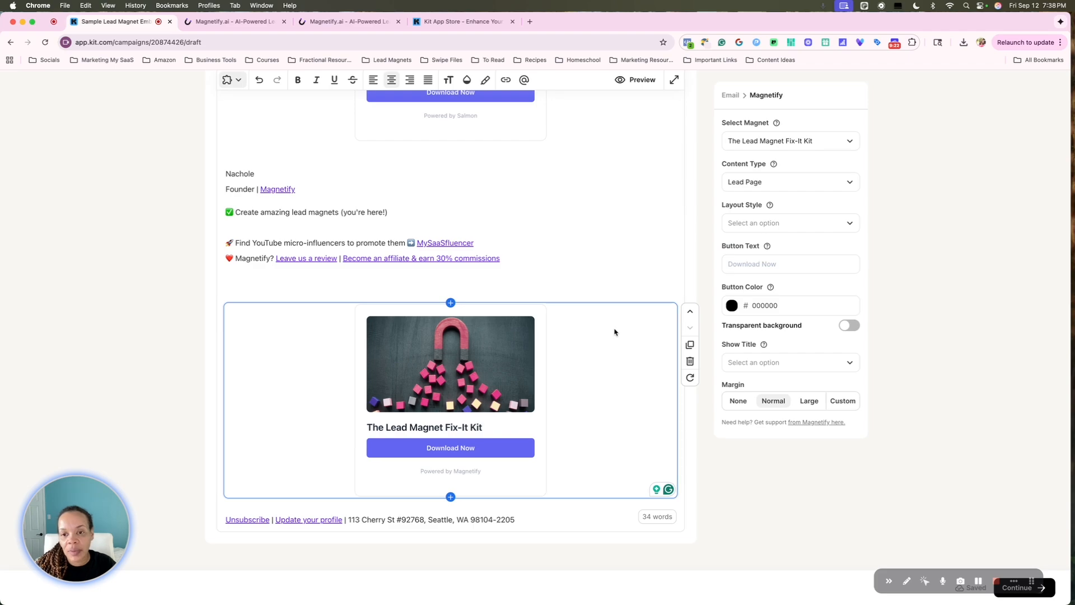
scroll(836, 229, "up", 1)
Step: Try the Card and Minimal layout styles on The Lead Magnet Fix-It Kit embed
left_click(835, 227)
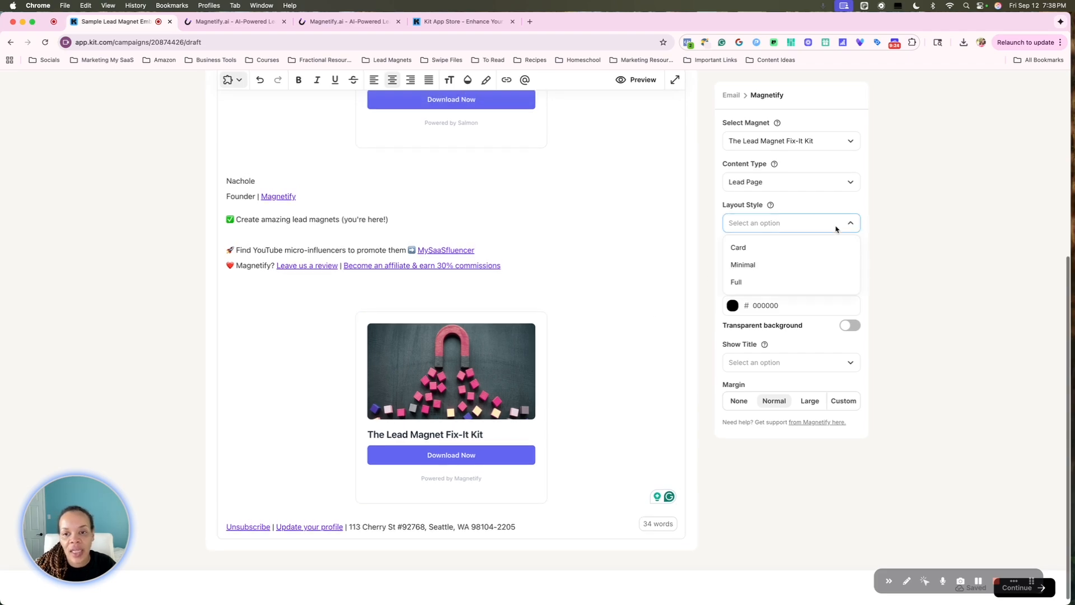
left_click(782, 250)
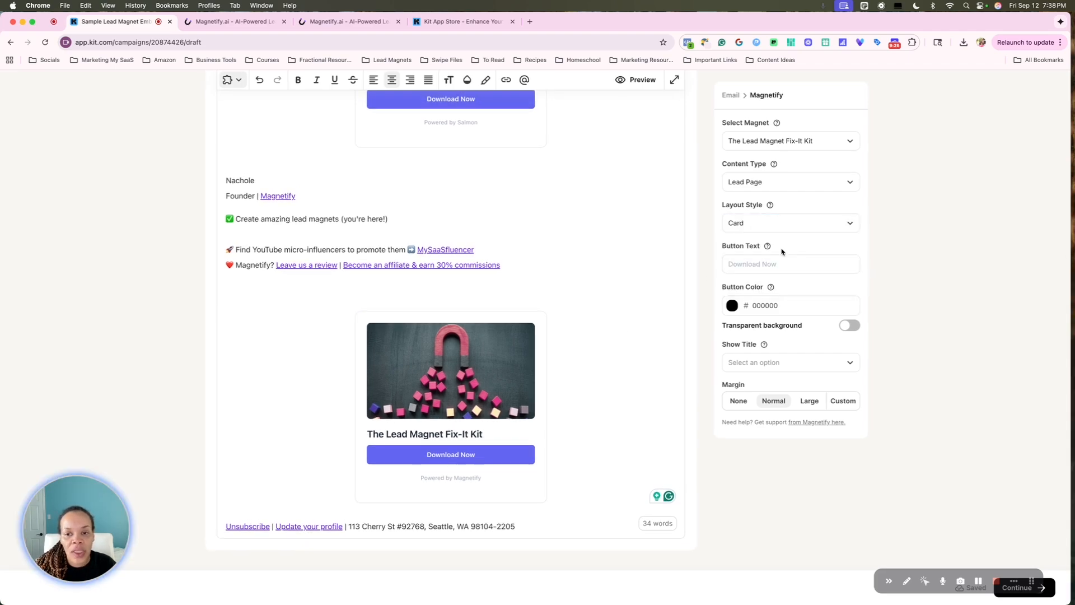
left_click(818, 227)
left_click(794, 264)
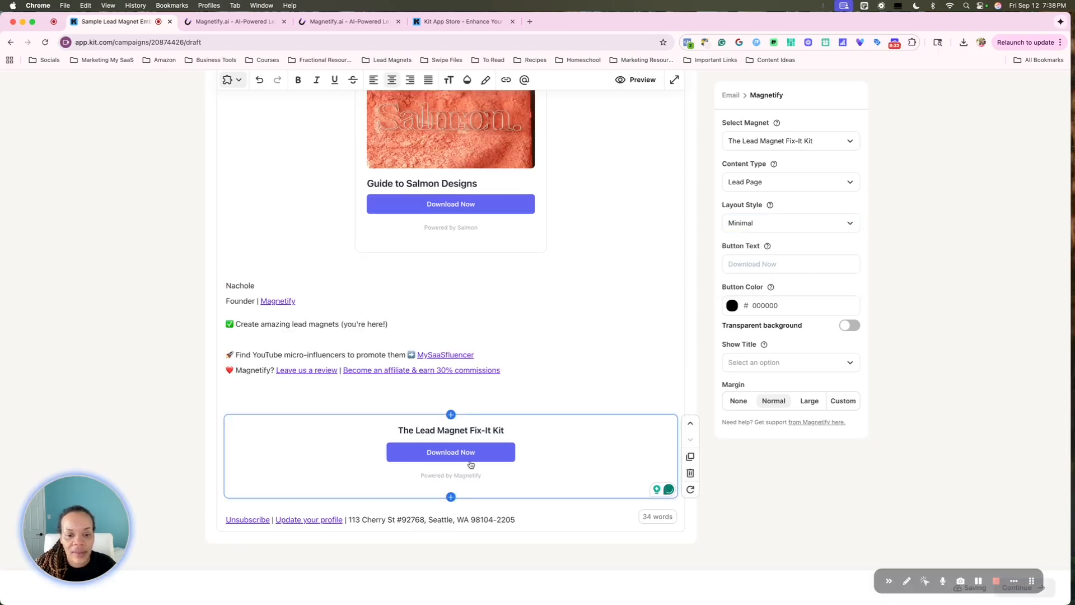
Step: Set the layout style of The Lead Magnet Fix-It Kit embed to Full and check the whole block
left_click(786, 224)
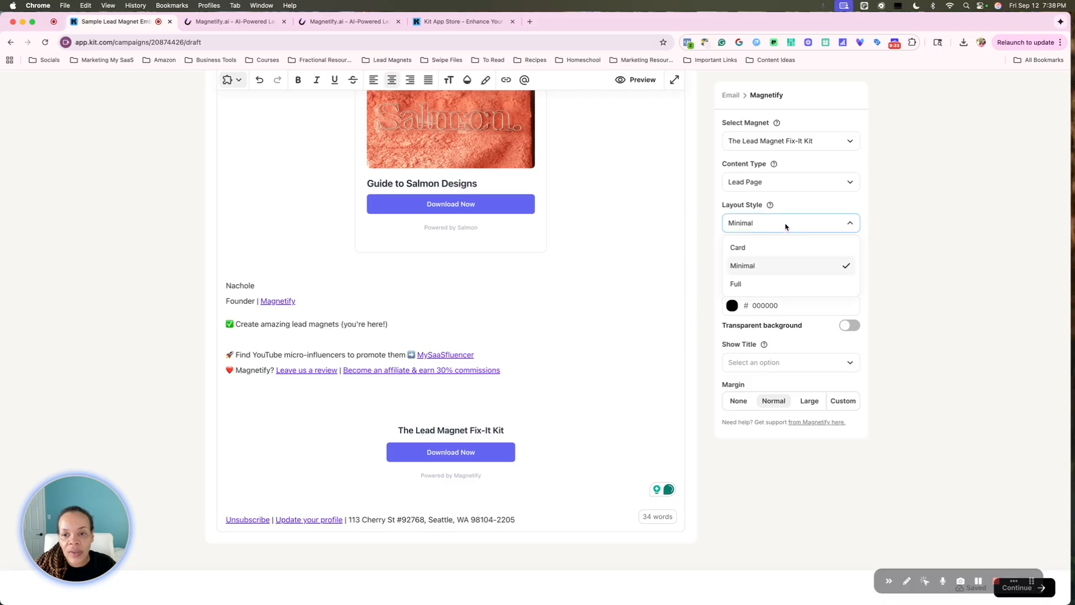
left_click(768, 284)
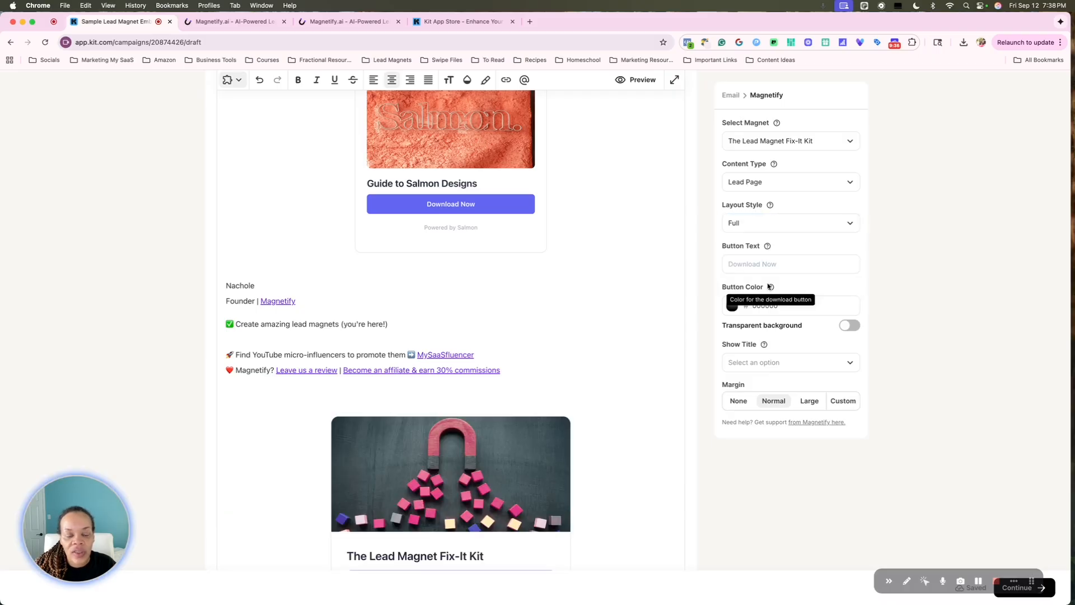
scroll(610, 314, "down", 5)
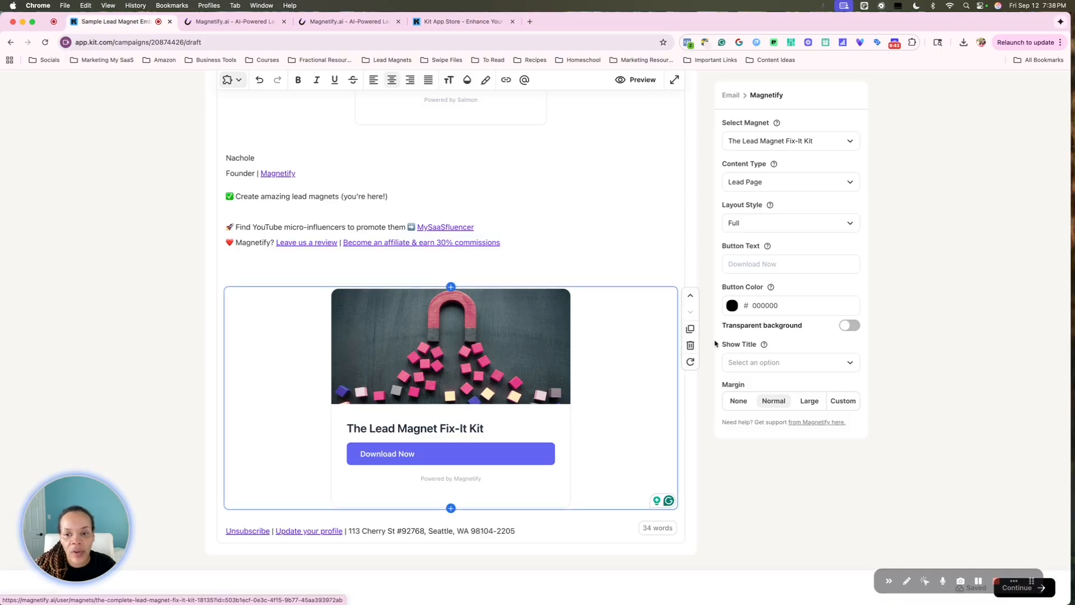
Step: Try showing the title on The Lead Magnet Fix-It Kit embed, and finally set Show Title to No
left_click(778, 370)
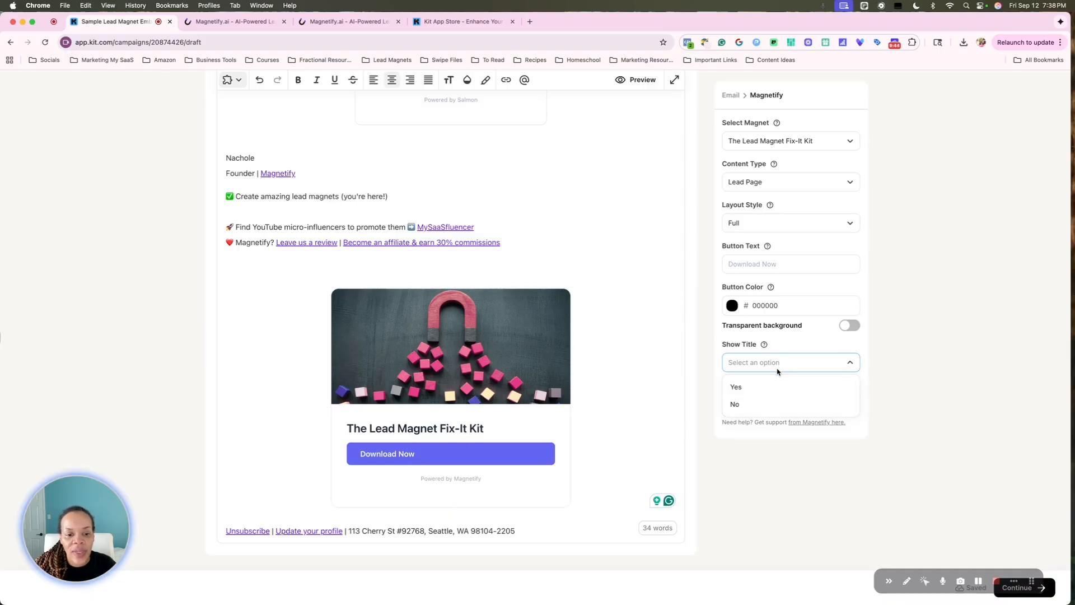
left_click(737, 392)
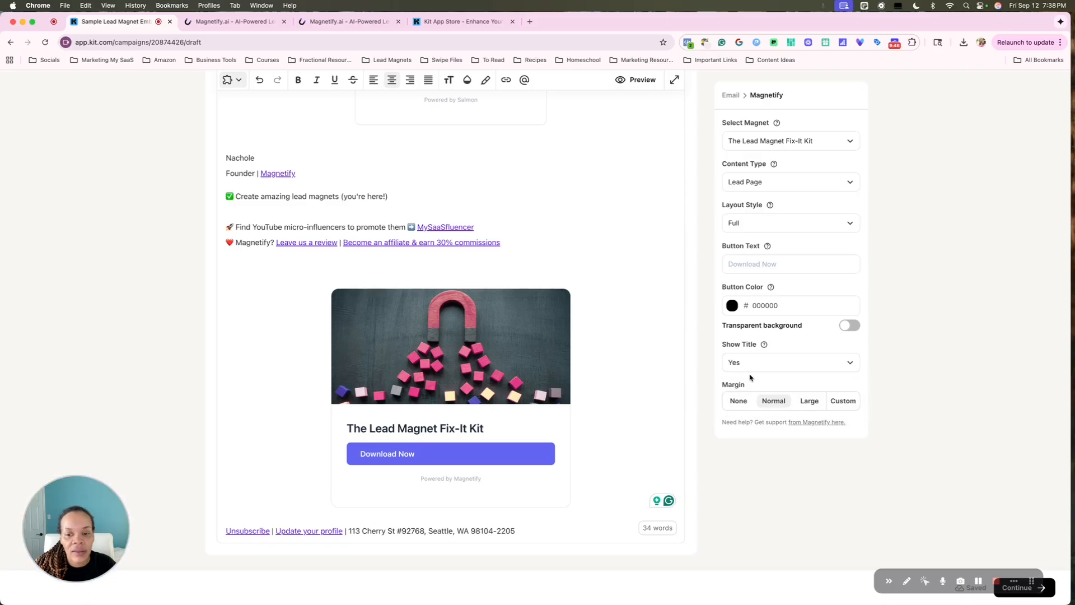
left_click(749, 364)
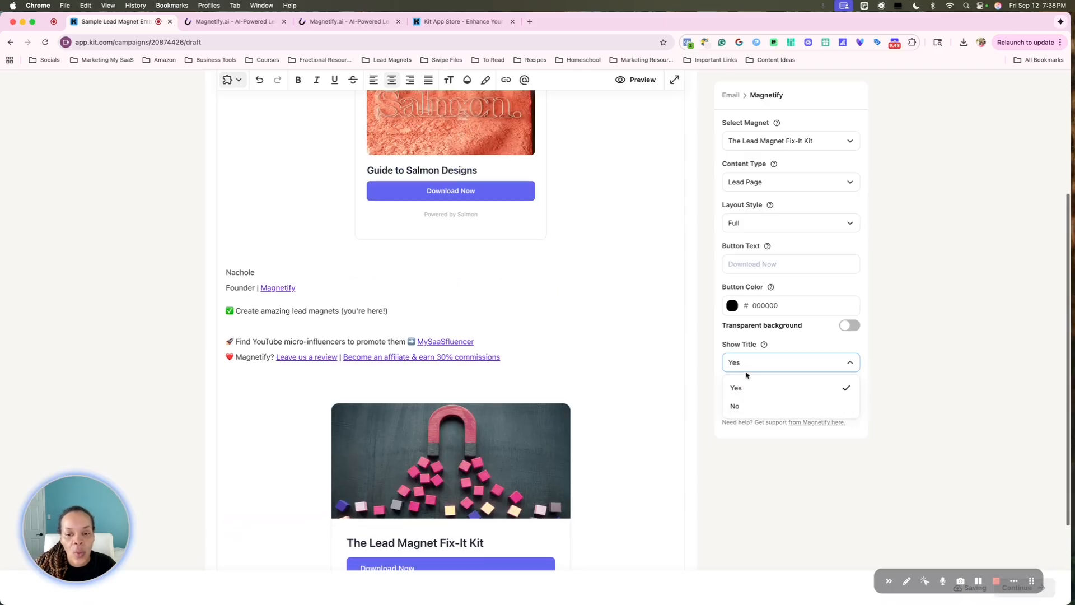
left_click(742, 404)
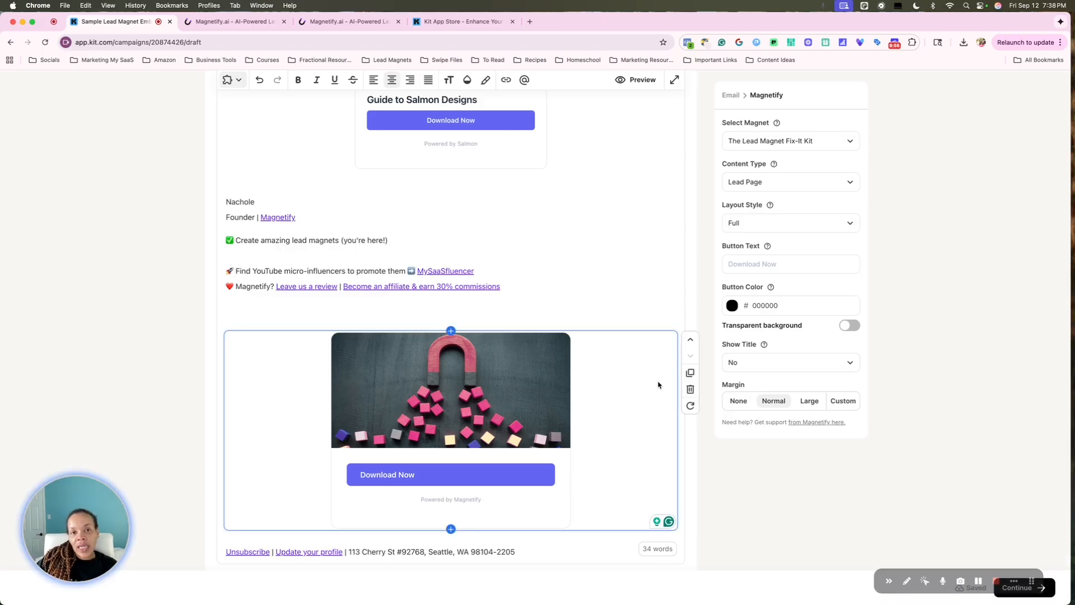
scroll(658, 384, "up", 1)
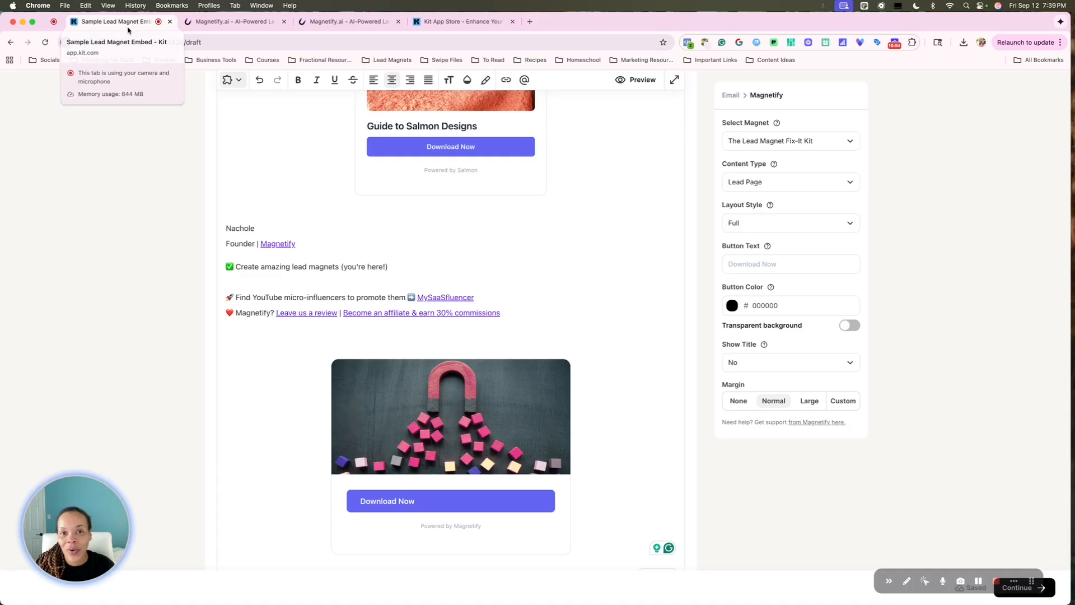
Step: Switch to the created magnets page in Magnetify
left_click(228, 25)
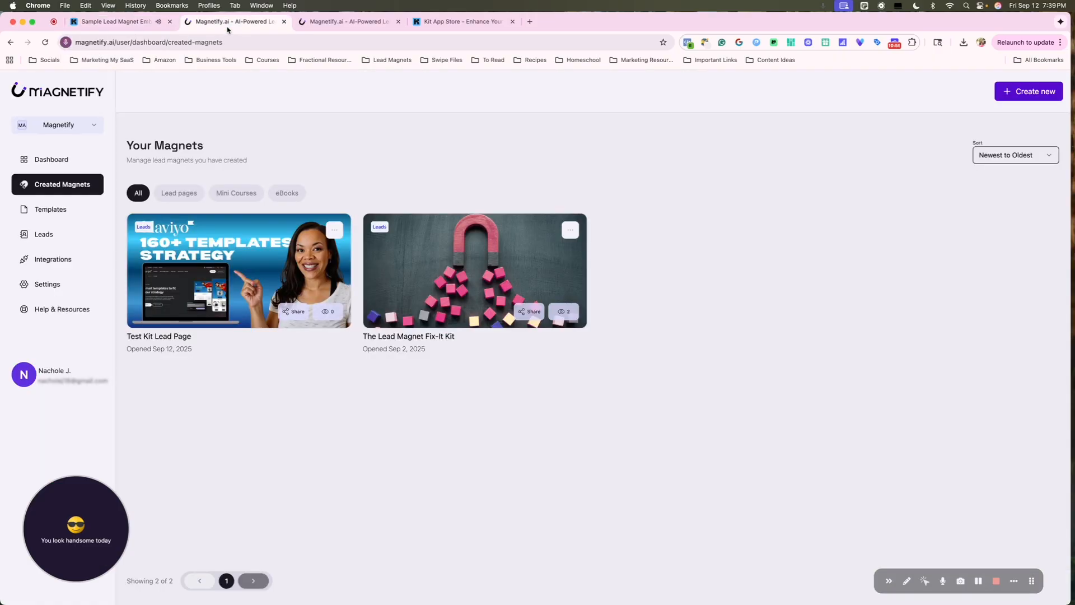